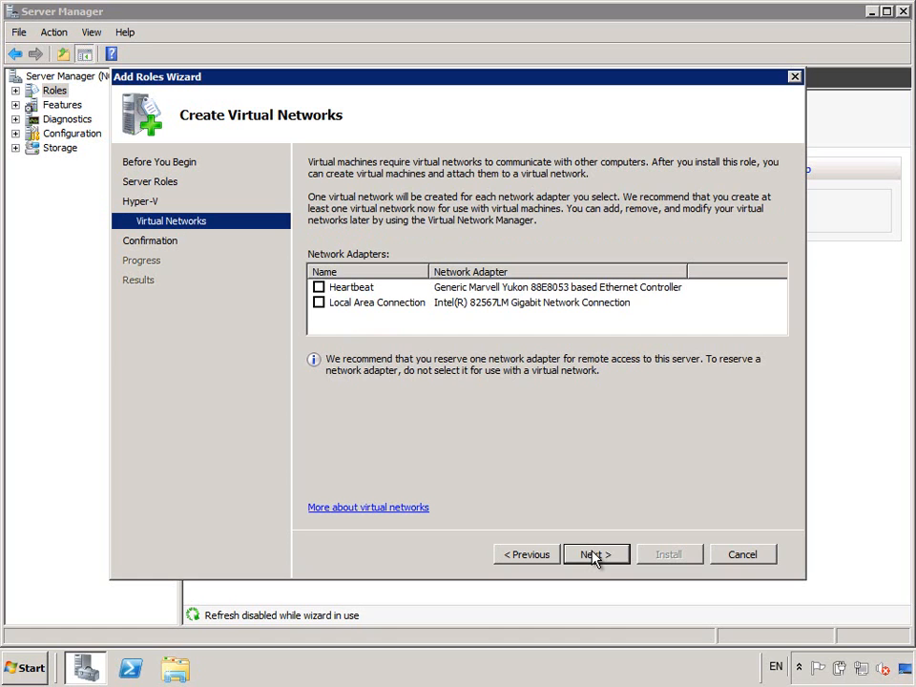
- Skip creating a virtual network and install the Hyper-V role
left_click(595, 556)
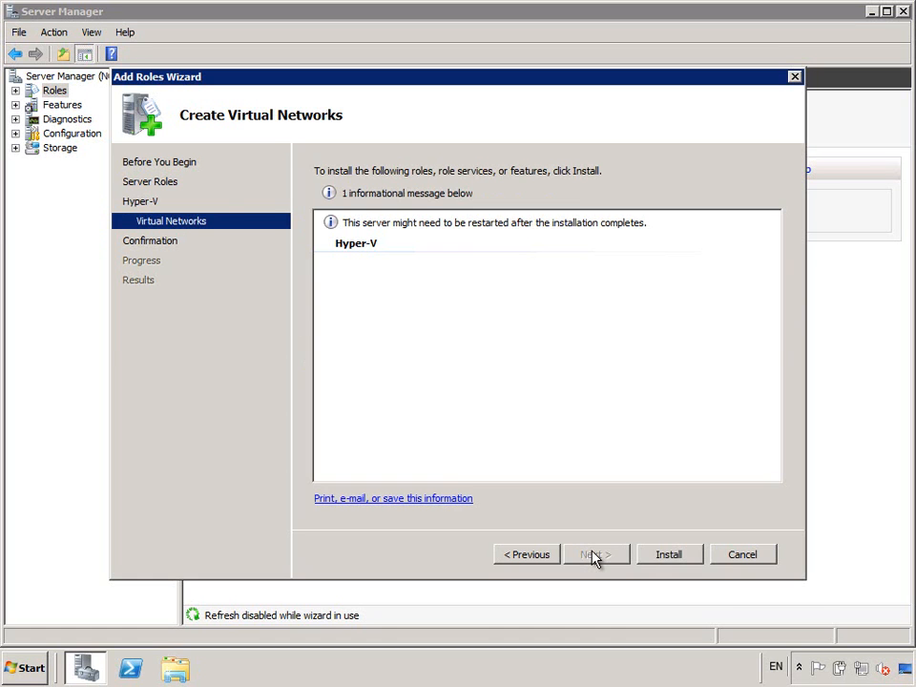
left_click(668, 554)
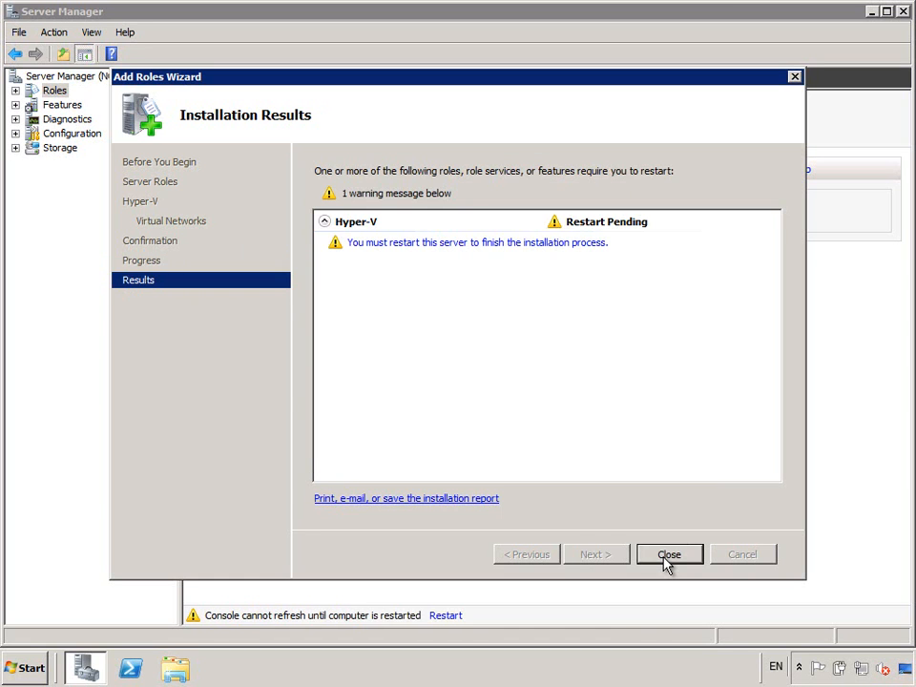
- Close the wizard, restart the server now, and dismiss the resumed Hyper-V installation results
left_click(668, 554)
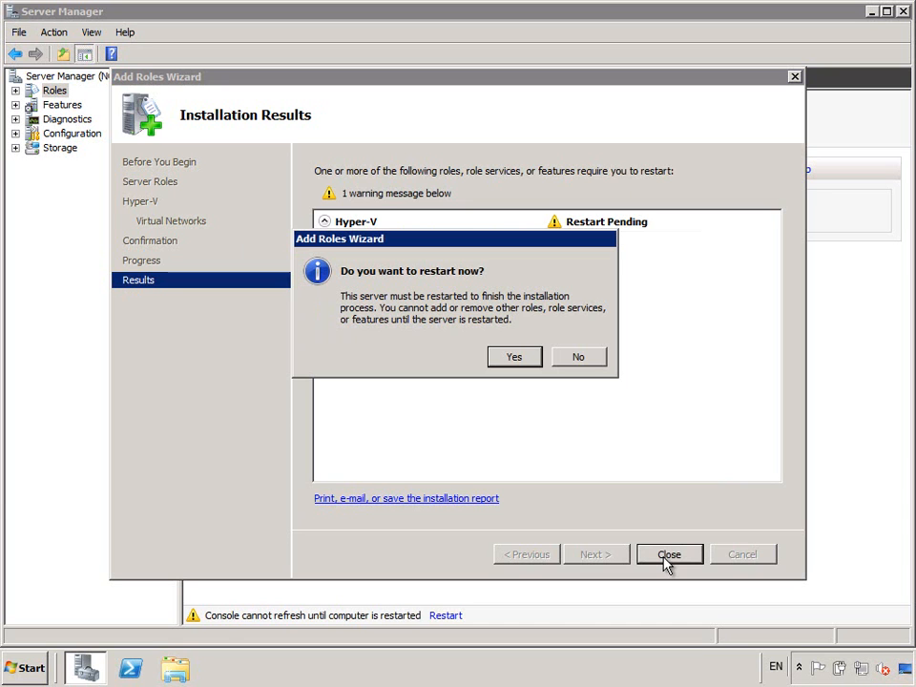
left_click(518, 355)
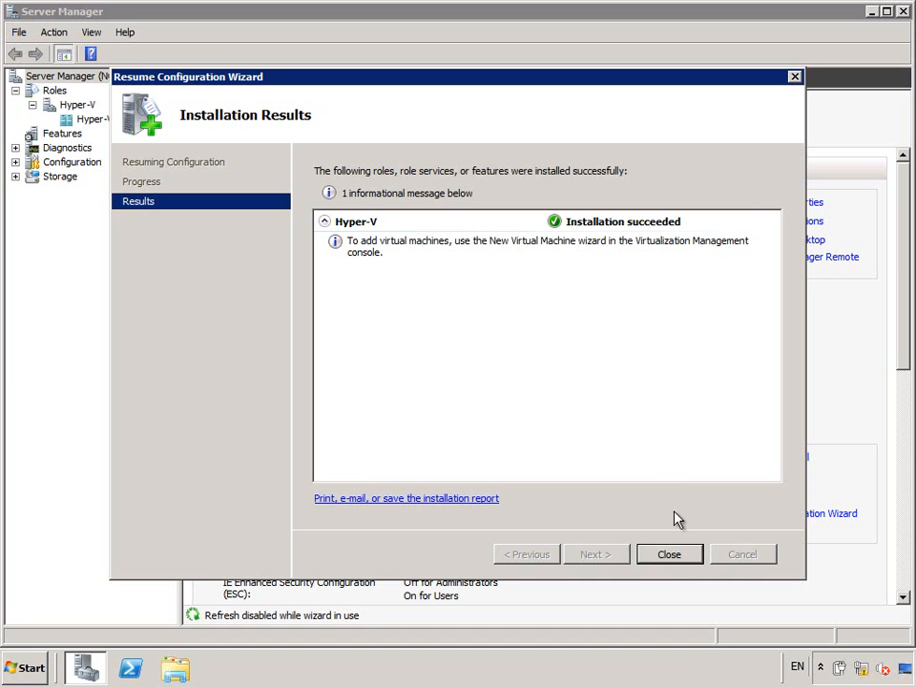
left_click(668, 554)
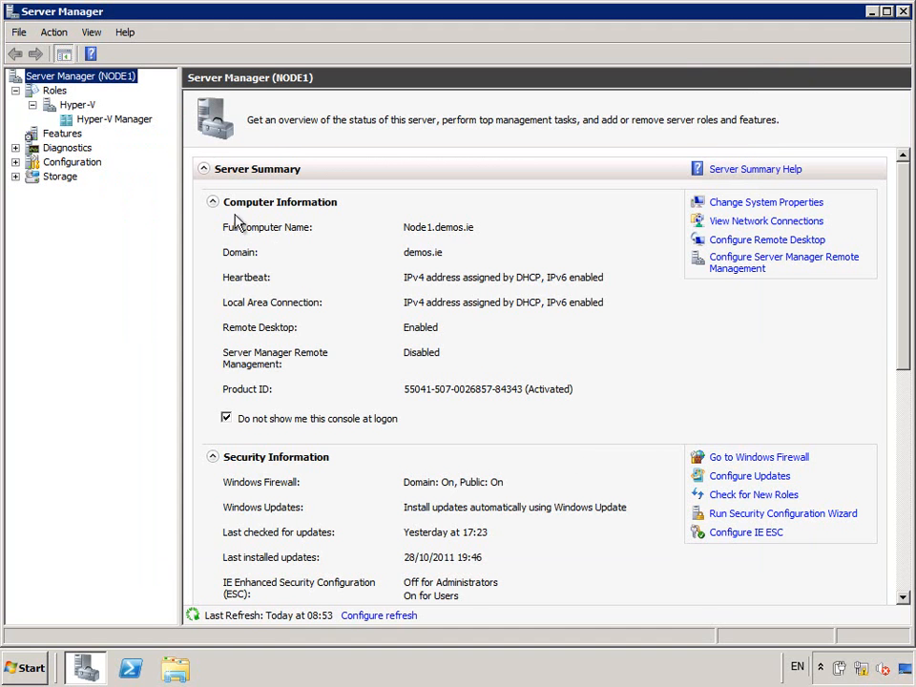
- Show the NODE1 host under Roles > Hyper-V > Hyper-V Manager, which has no virtual machines
left_click(79, 122)
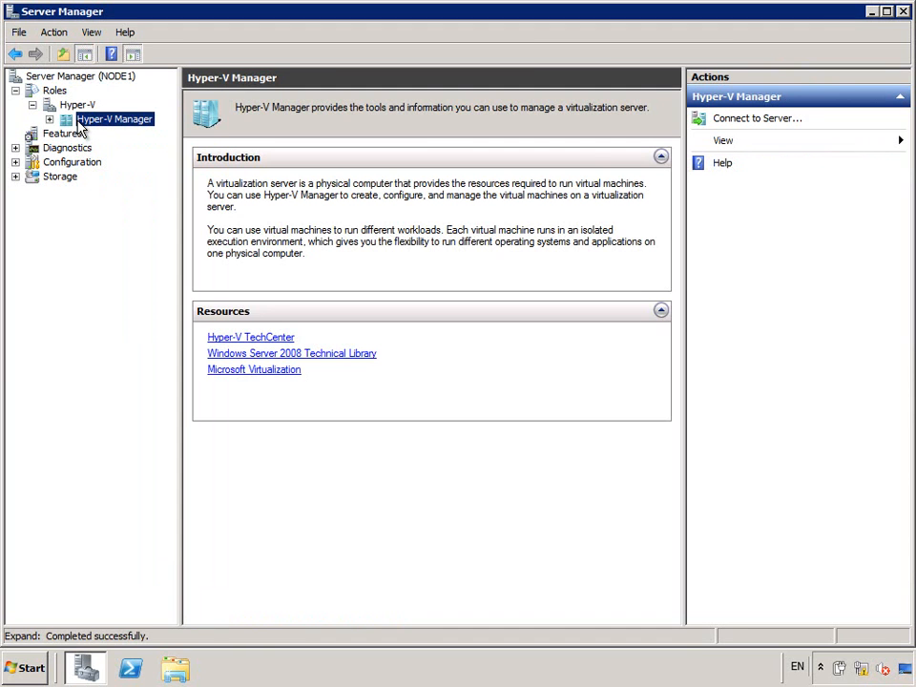
left_click(49, 120)
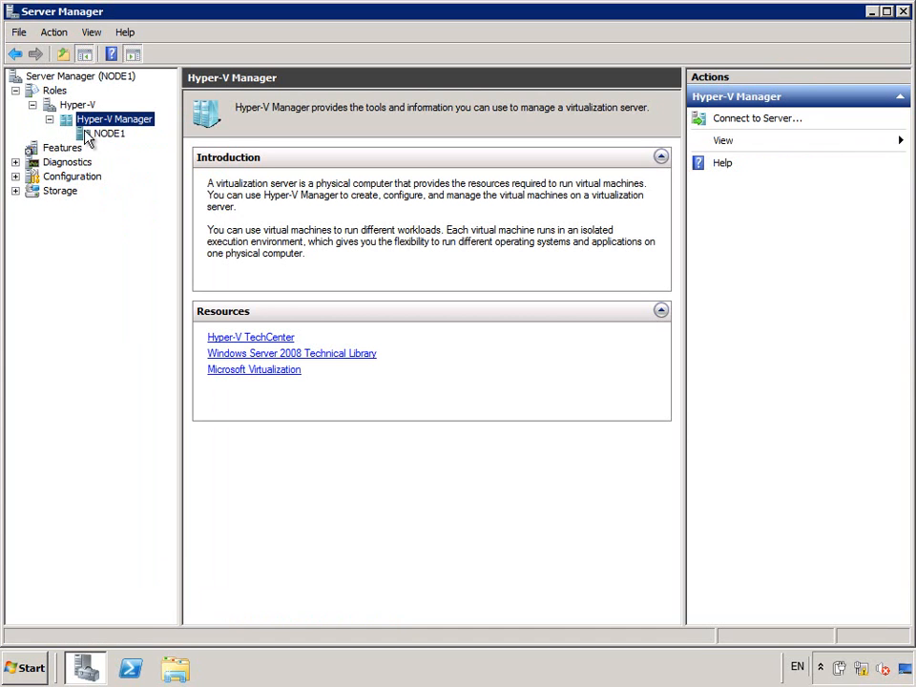
left_click(95, 135)
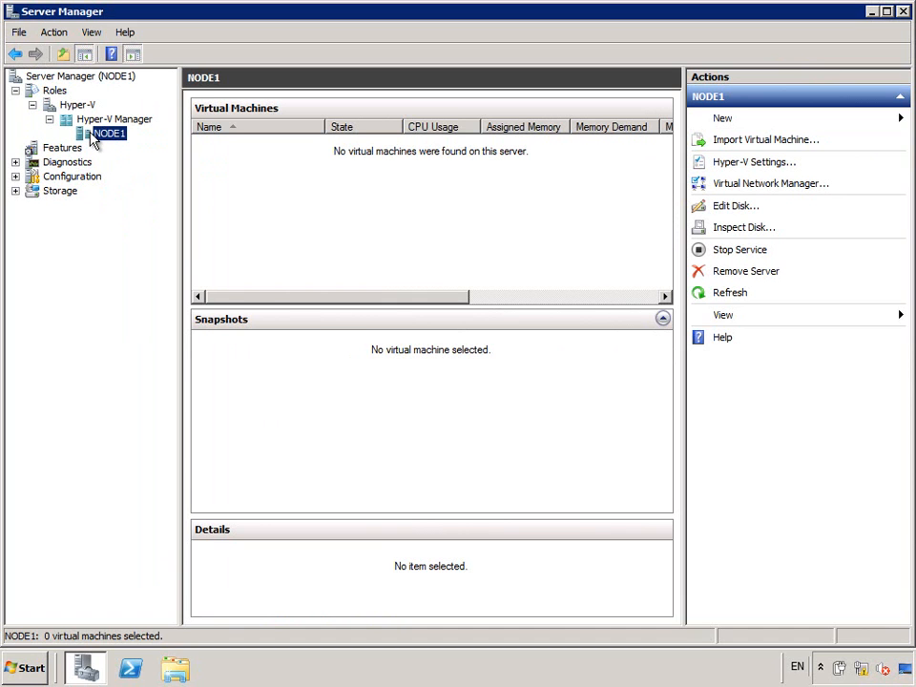
- Launch Hyper-V Manager from Start > Administrative Tools
left_click(24, 666)
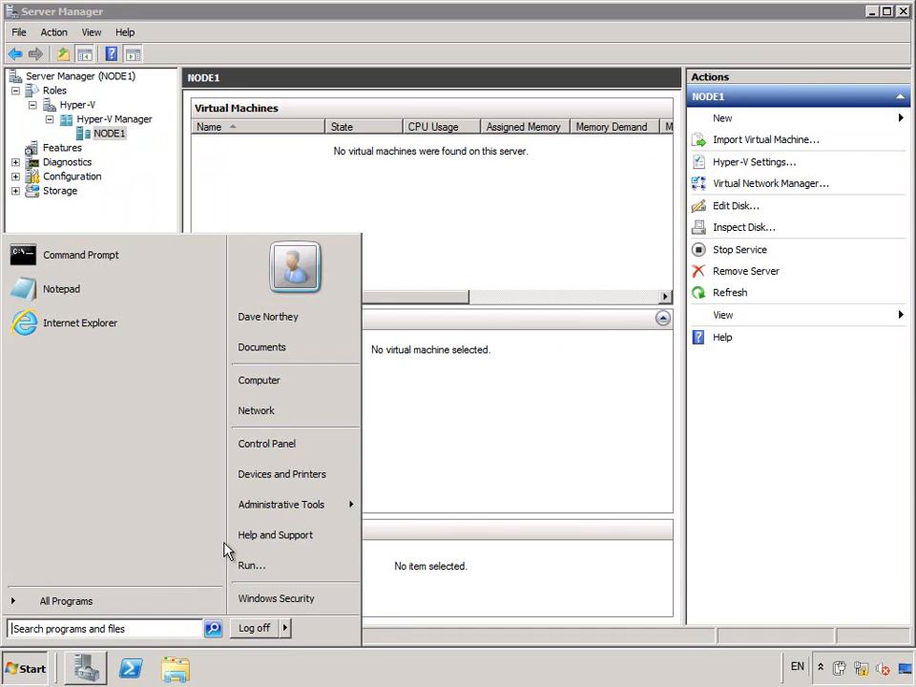
mouse_move(262, 519)
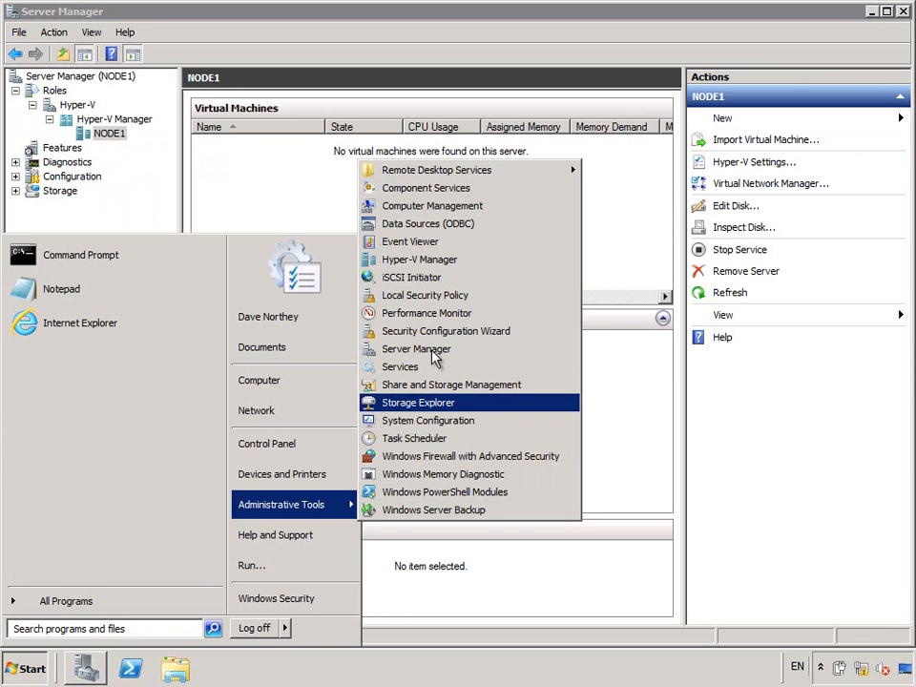
left_click(429, 260)
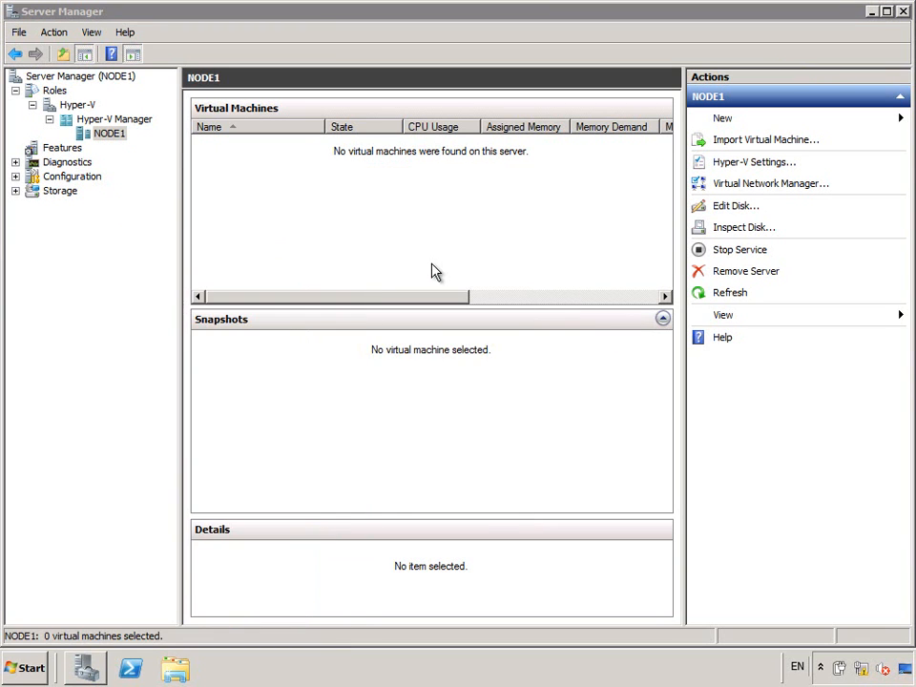
- Approve the UAC prompt, maximize Hyper-V Manager, and select the NODE1 host
left_click(292, 467)
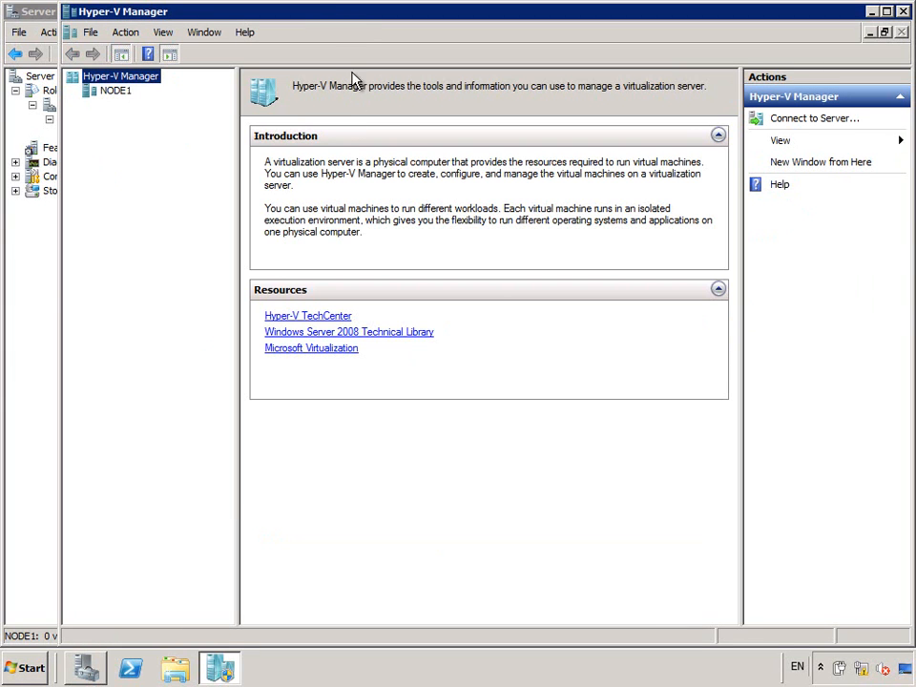
double_click(348, 11)
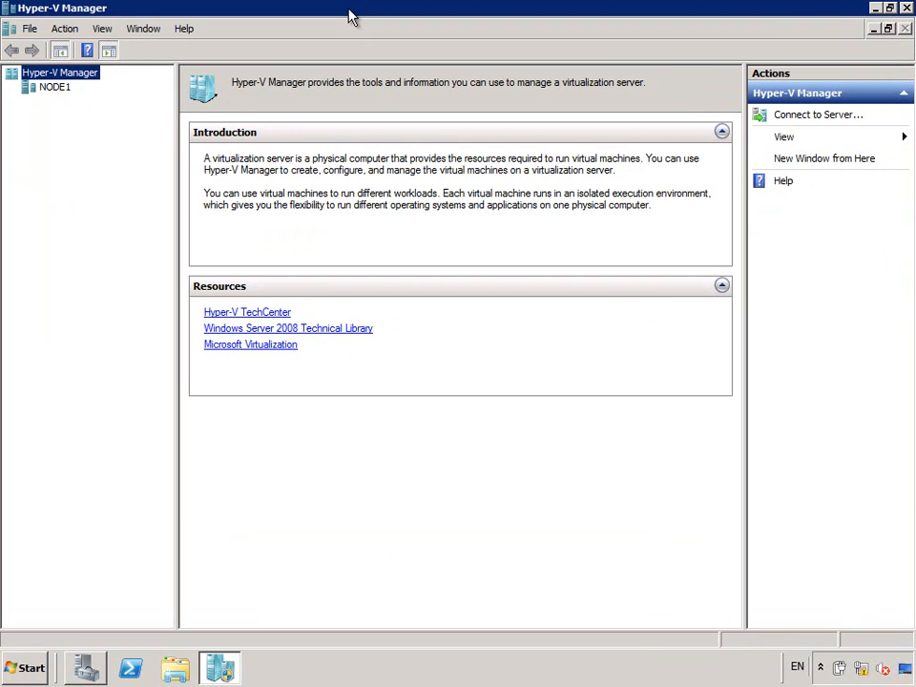
left_click(55, 87)
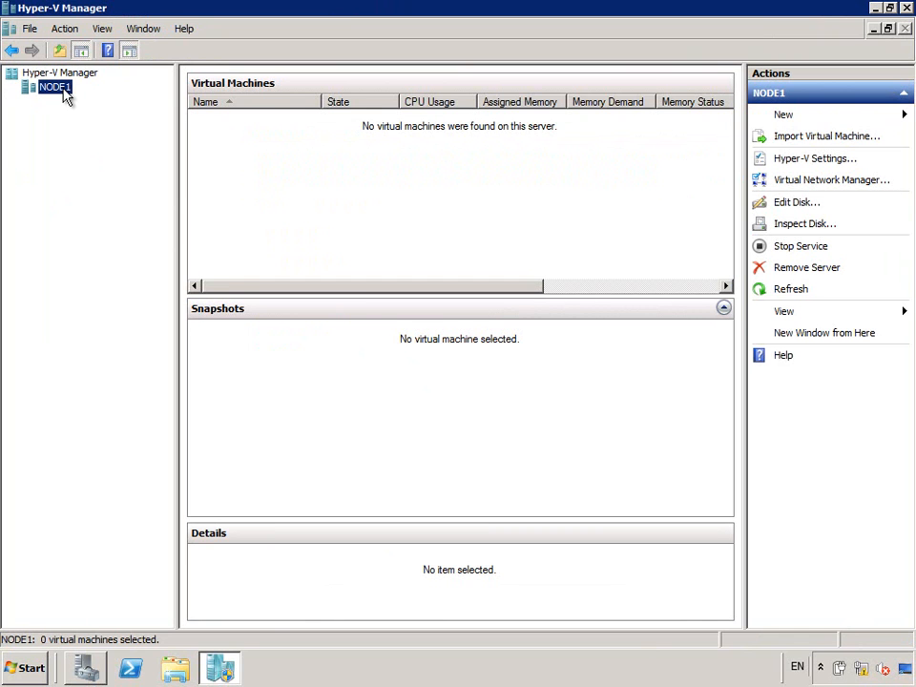
- Add an external virtual network named 'Demo Virtual Network' on the Intel 82567LM adapter and apply it
left_click(816, 182)
left_click_drag(546, 92, 550, 44)
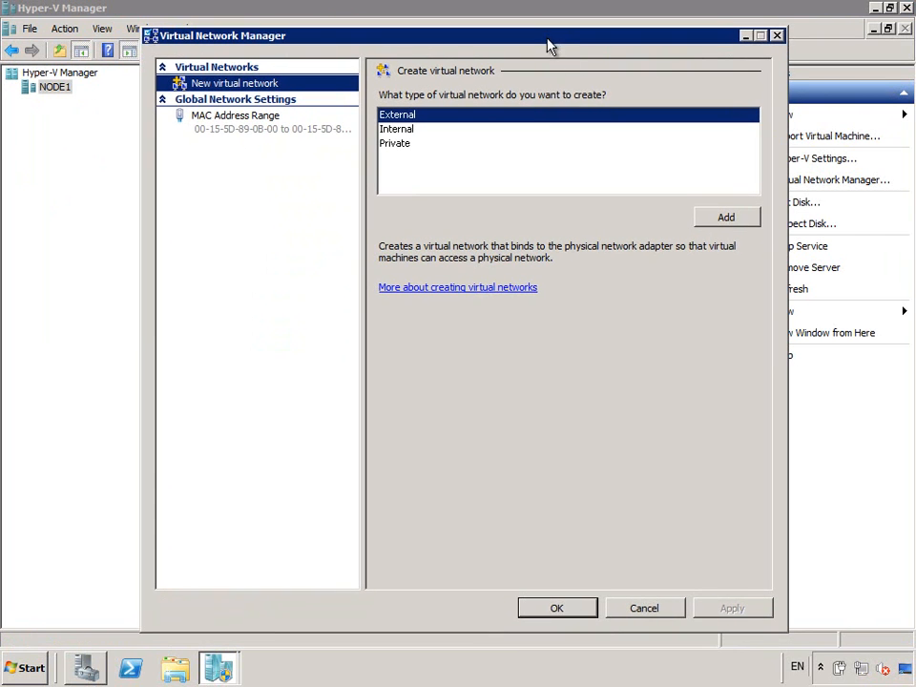
left_click(726, 218)
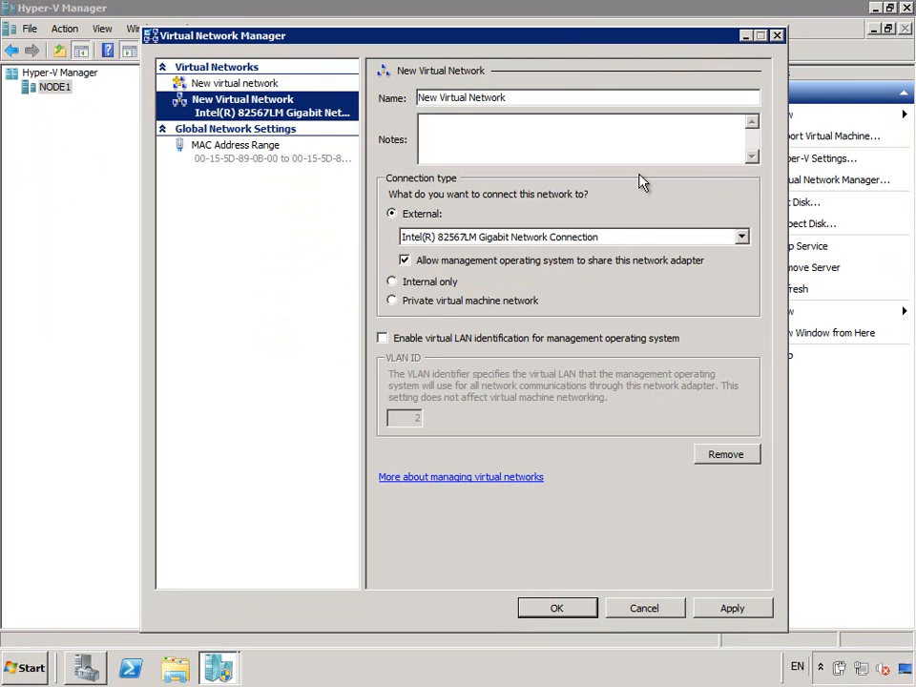
left_click(436, 97)
left_click_drag(436, 97, 399, 100)
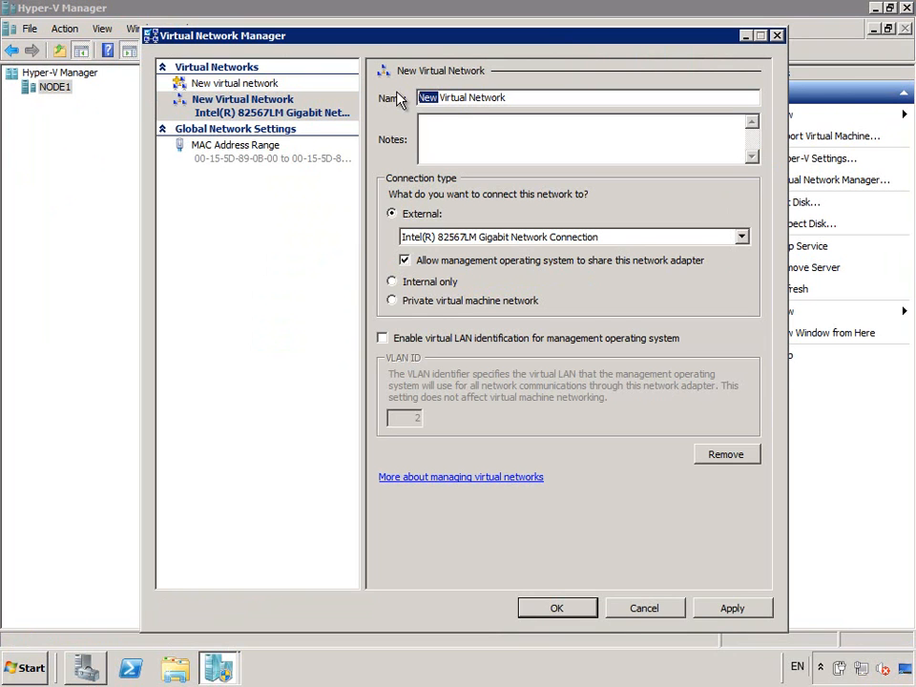
type("Demo")
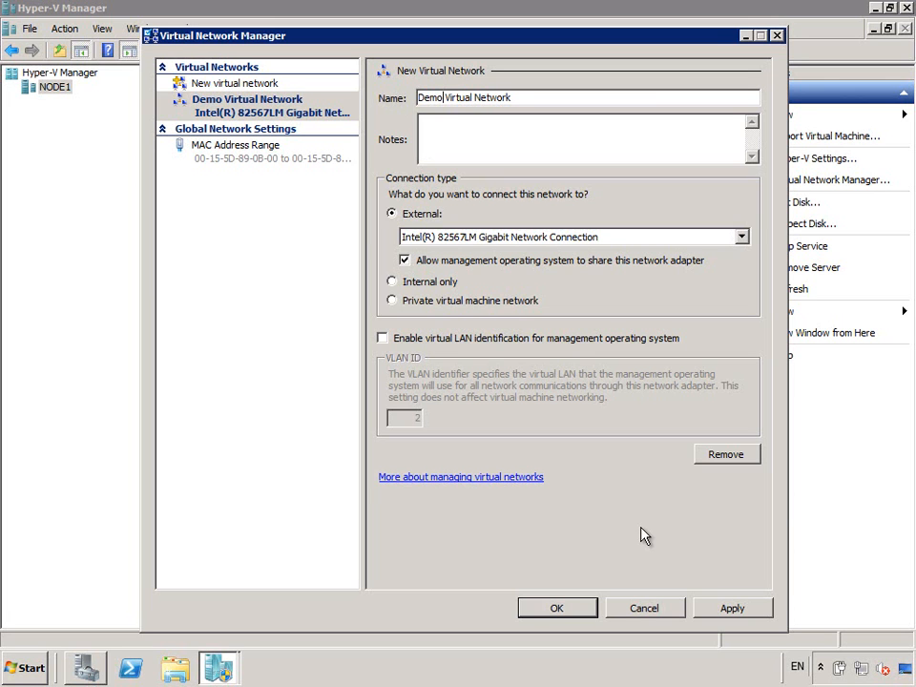
left_click(575, 609)
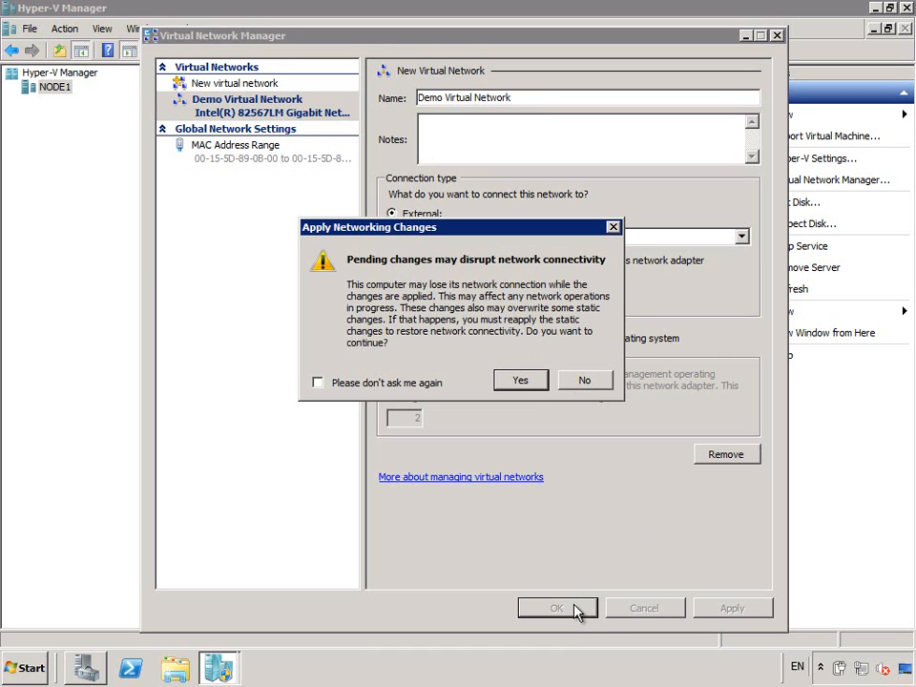
left_click(528, 387)
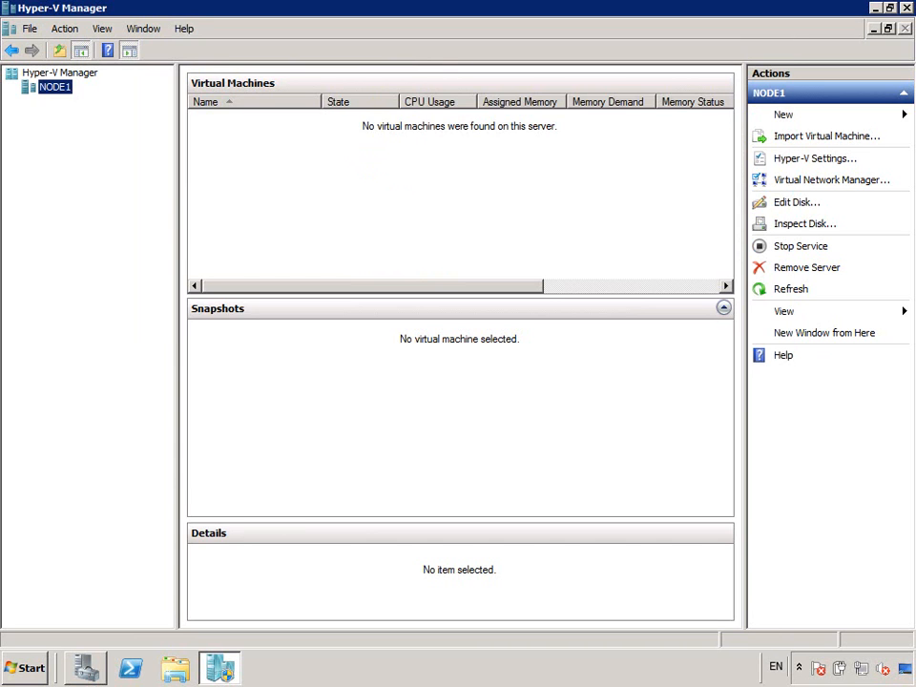
- Start a new virtual machine named 'Demo Virtual Machine' with 1024 MB of memory
left_click(783, 115)
left_click(819, 116)
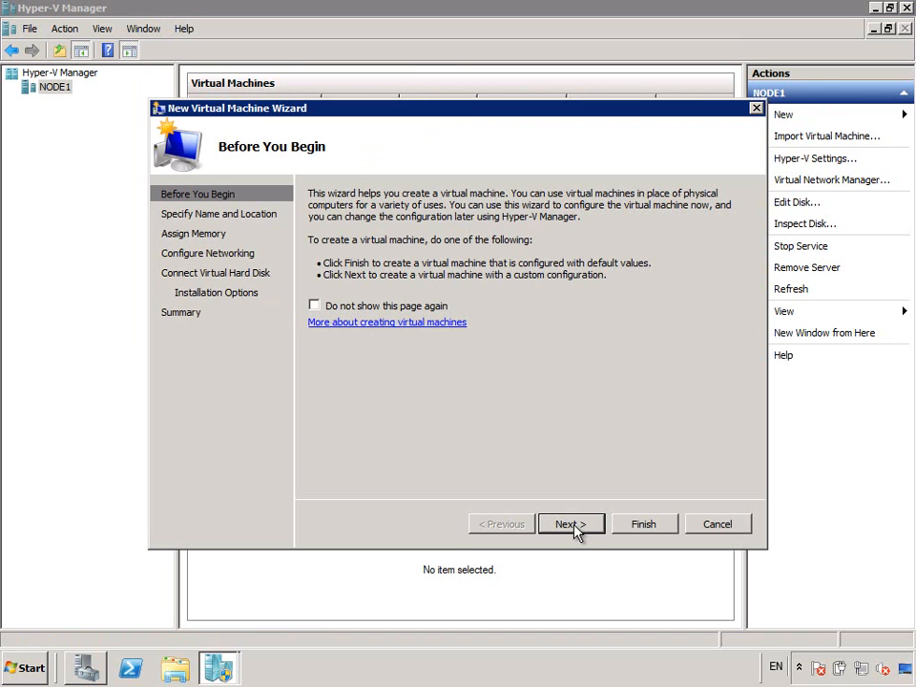
left_click(573, 526)
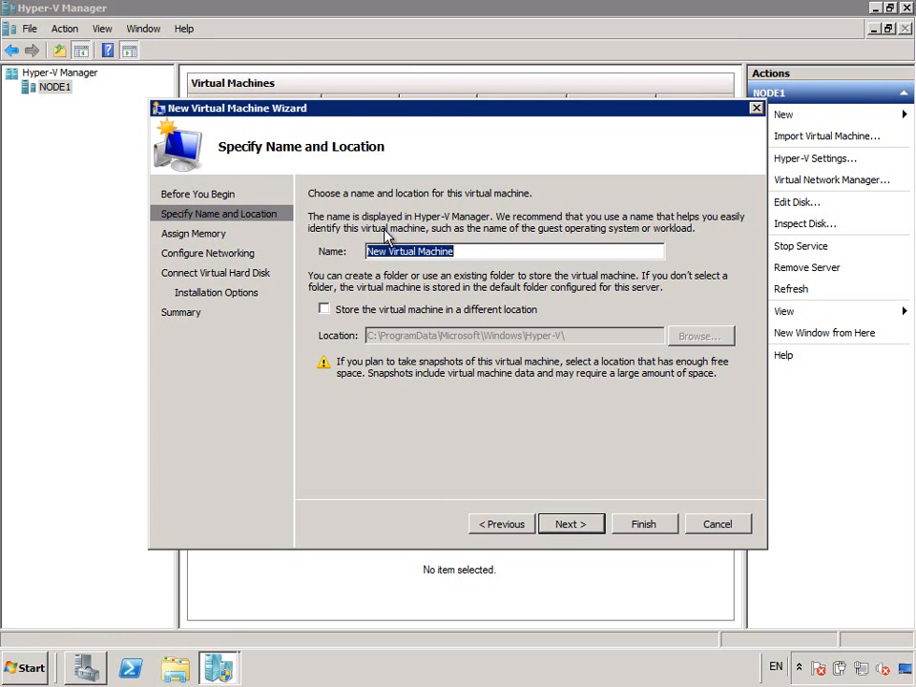
left_click_drag(386, 252, 343, 245)
type("Demo")
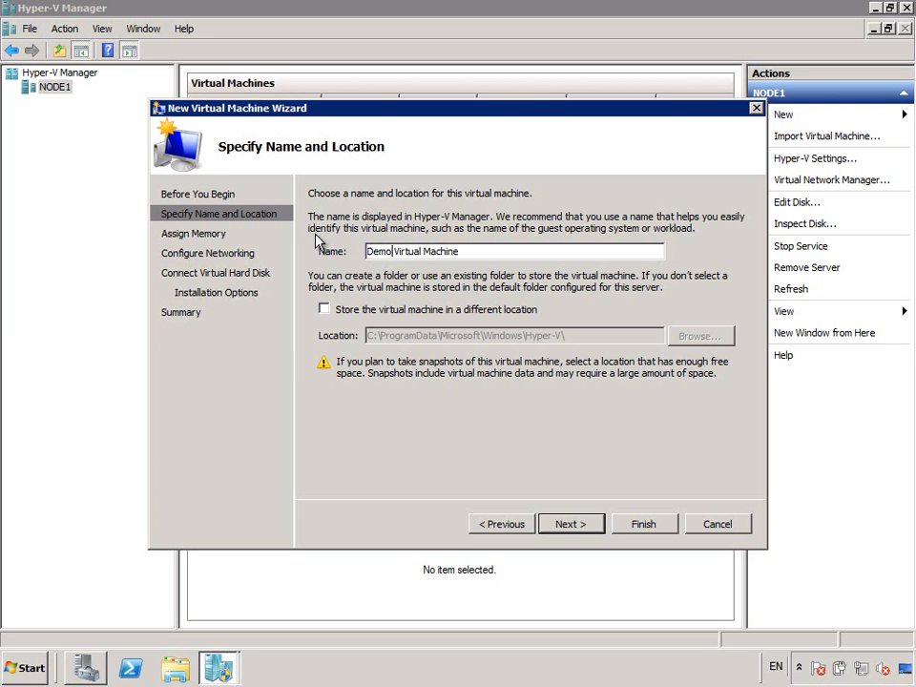
left_click(562, 526)
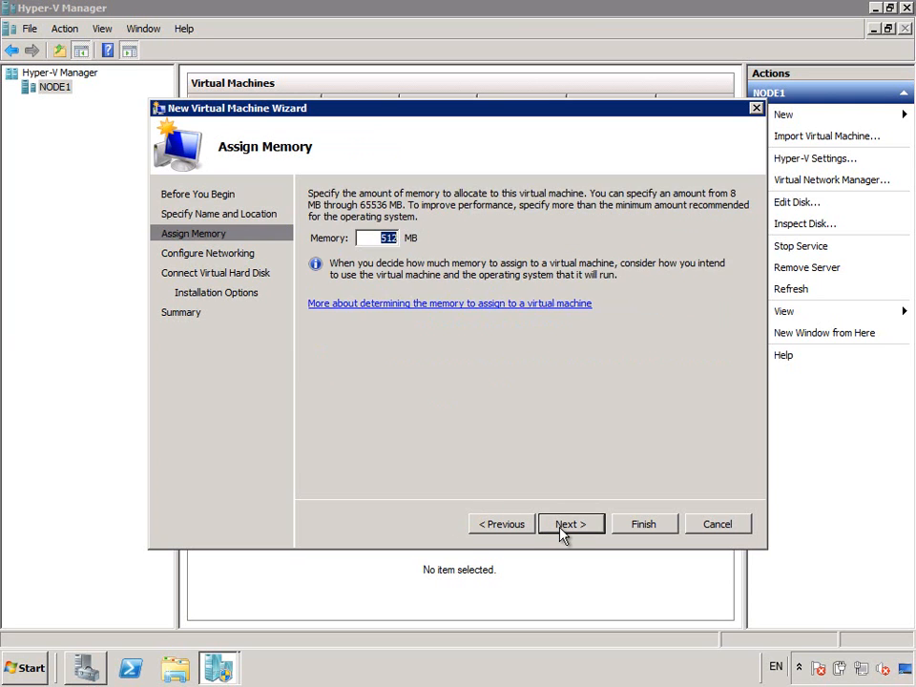
type("1024")
left_click(567, 526)
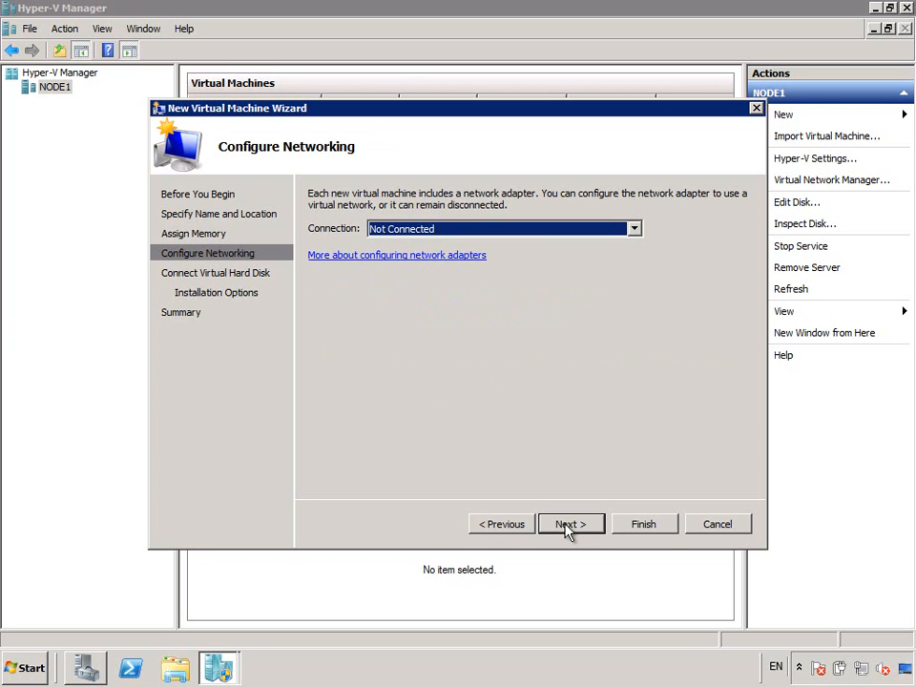
- Connect the VM to Demo Virtual Network and keep the default new 127 GB virtual disk
left_click(549, 233)
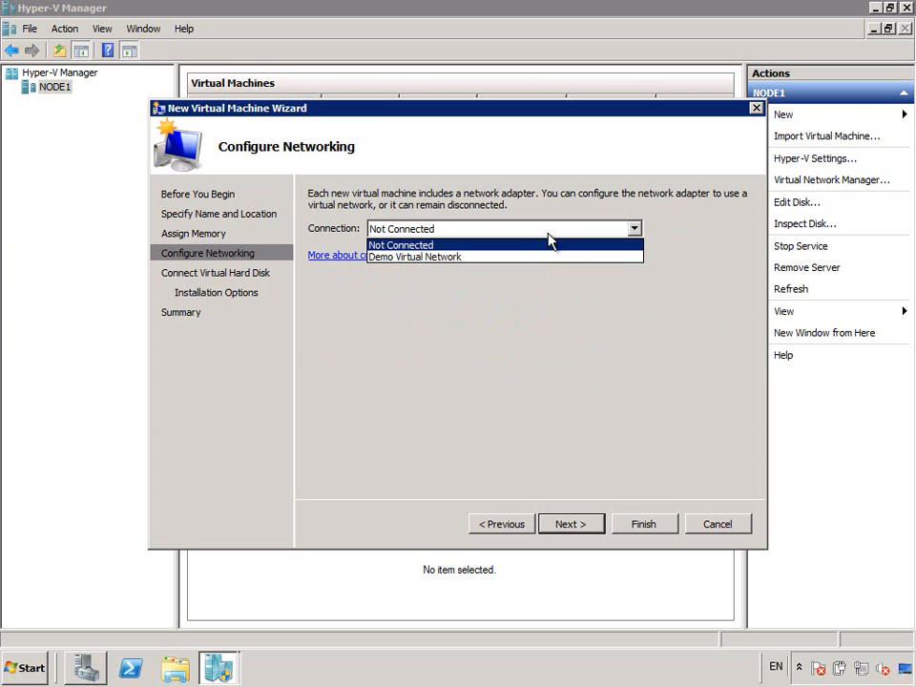
left_click(547, 257)
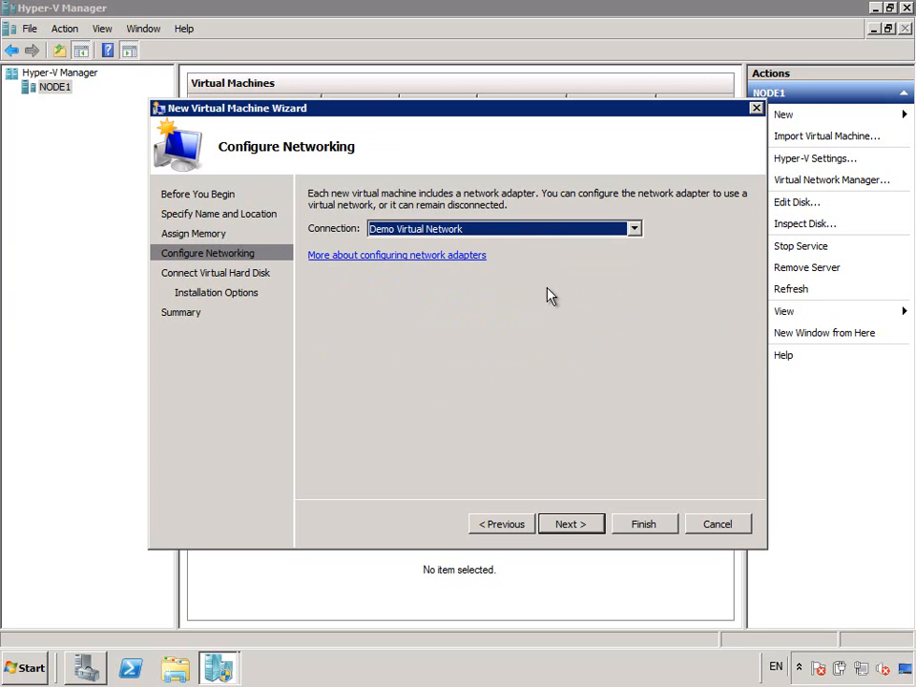
left_click(586, 527)
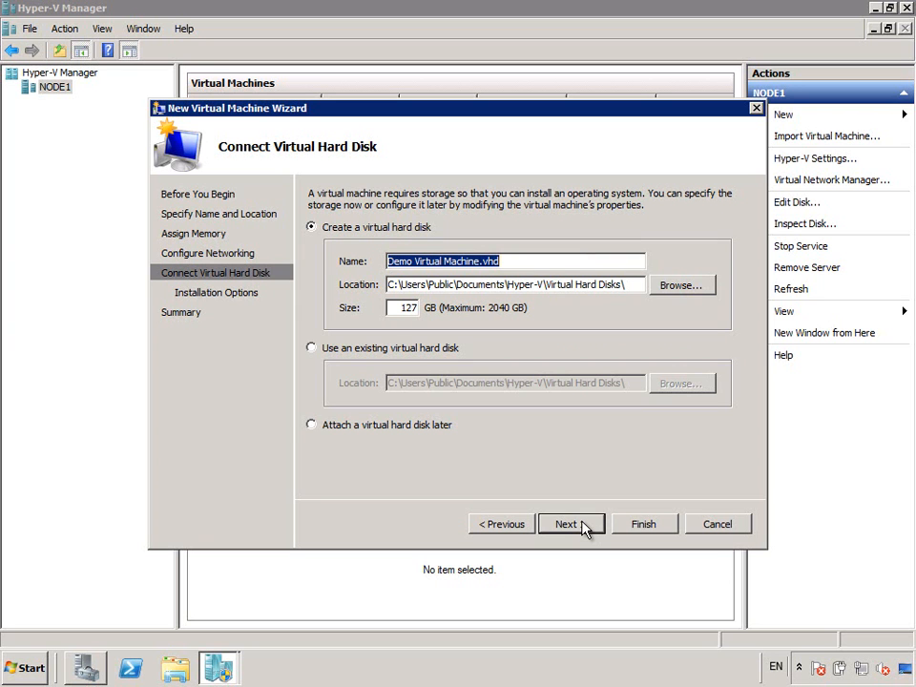
left_click(586, 527)
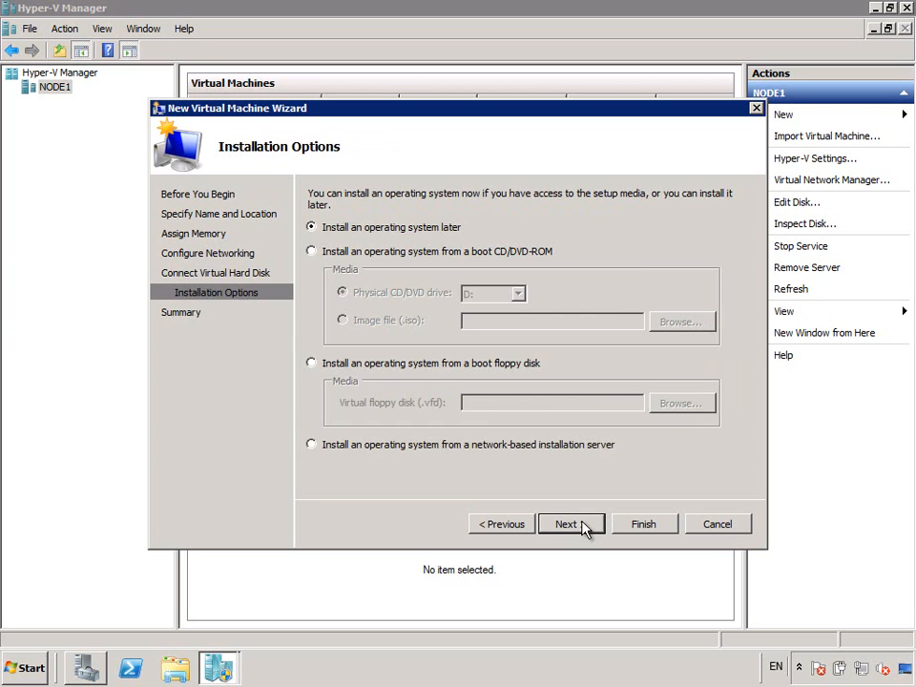
- Install the OS from the Windows Server 2008 R2 ISO image in c:\isos
left_click(364, 254)
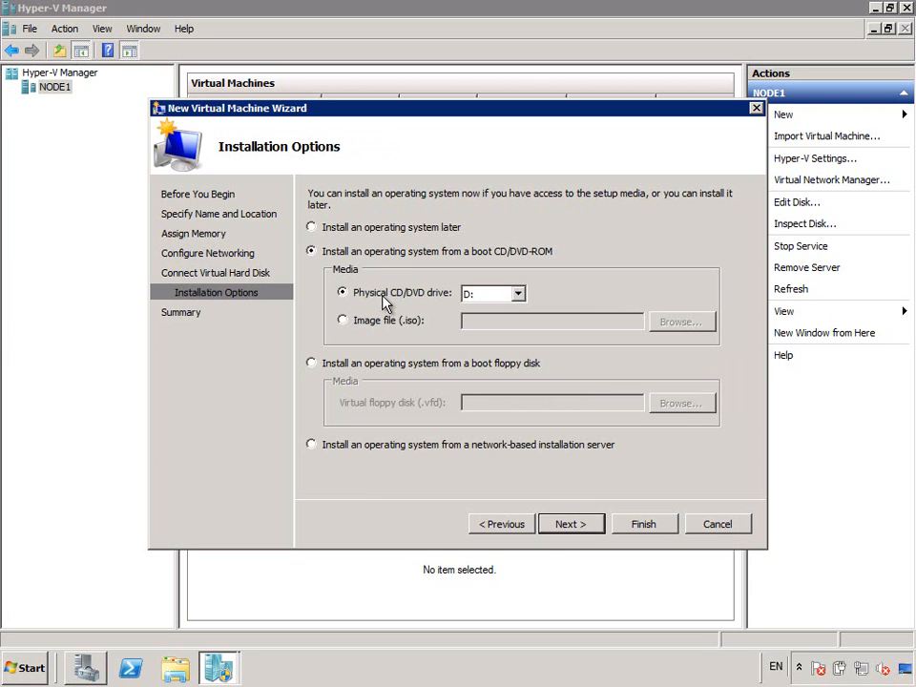
left_click(394, 324)
type("c:\\isos\\")
key("Down")
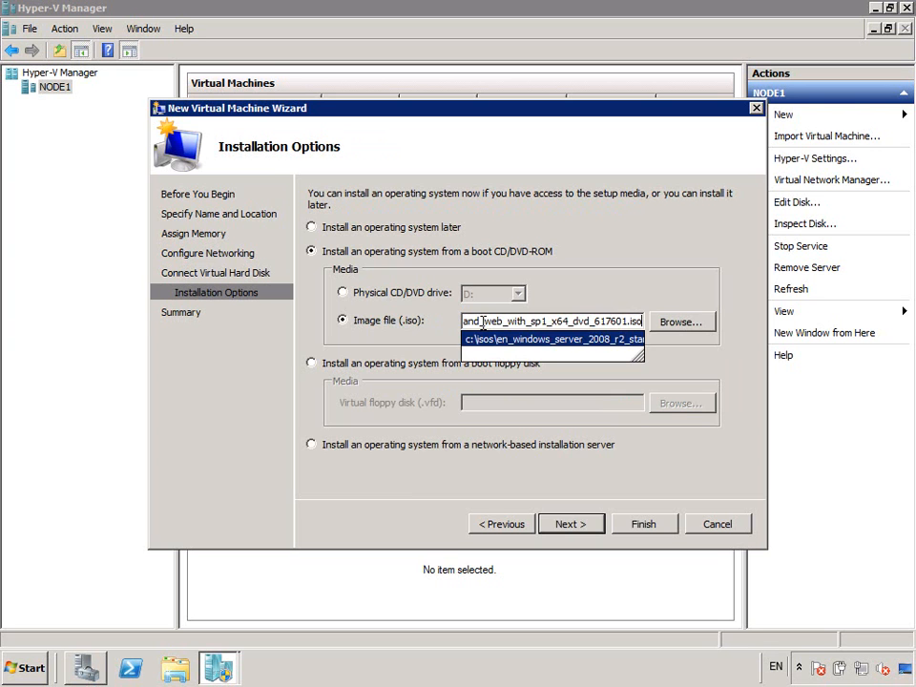
key("Return")
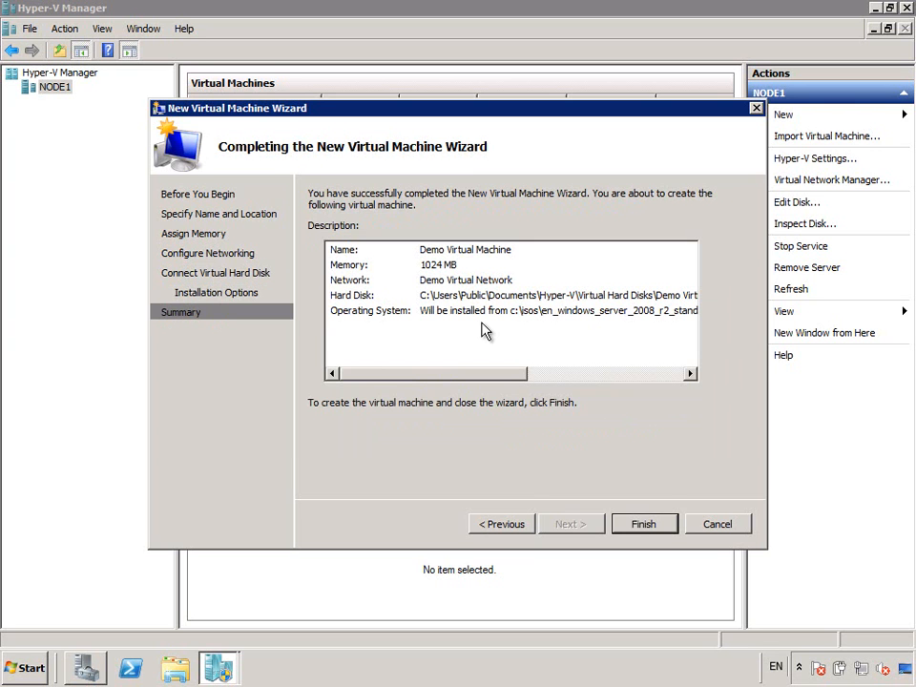
- Finish creating Demo Virtual Machine, open its Virtual Machine Connection console, and power it on
left_click(643, 524)
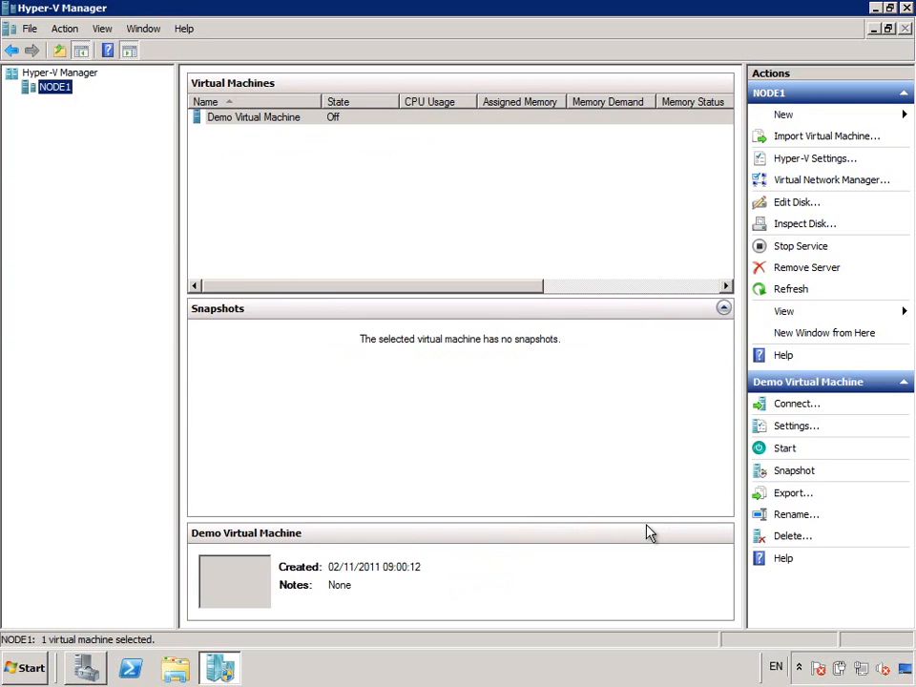
left_click(267, 122)
double_click(267, 122)
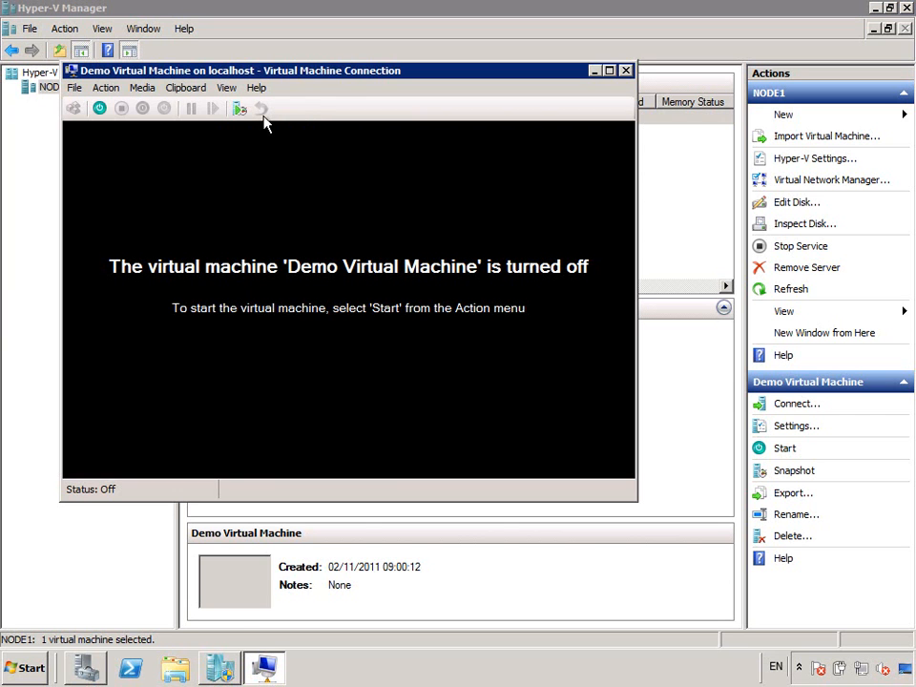
left_click(99, 108)
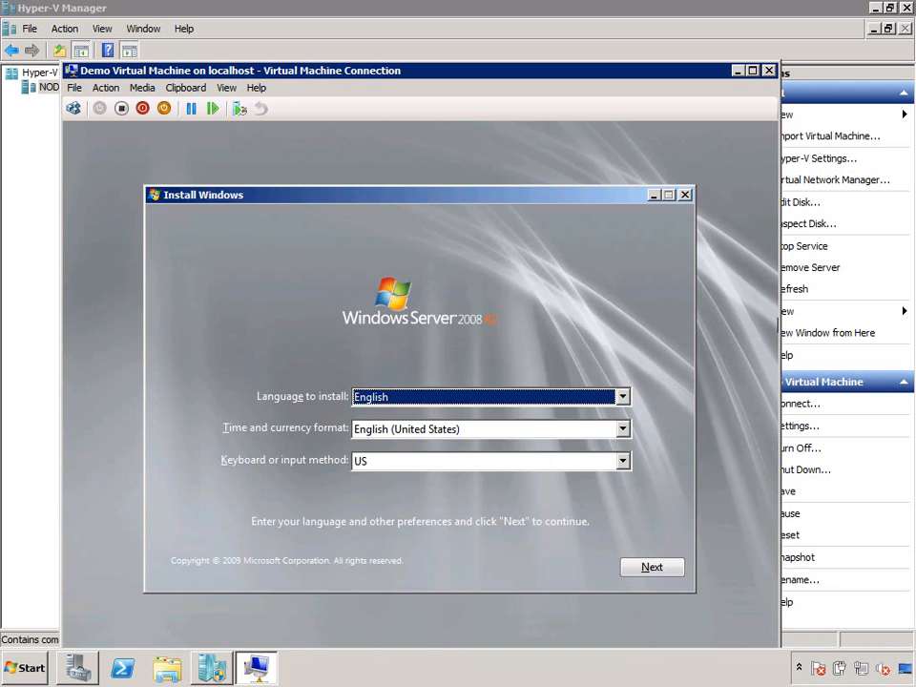
- Begin a custom Windows Server 2008 R2 Standard (Full Installation) onto Disk 0, accepting the license terms
key("Return")
key("Return")
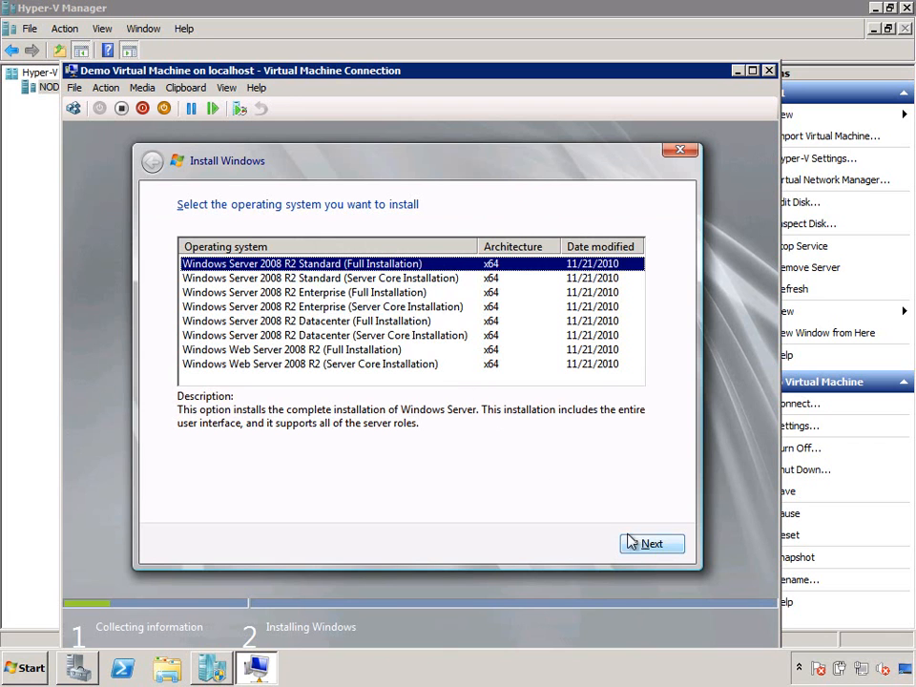
left_click(649, 544)
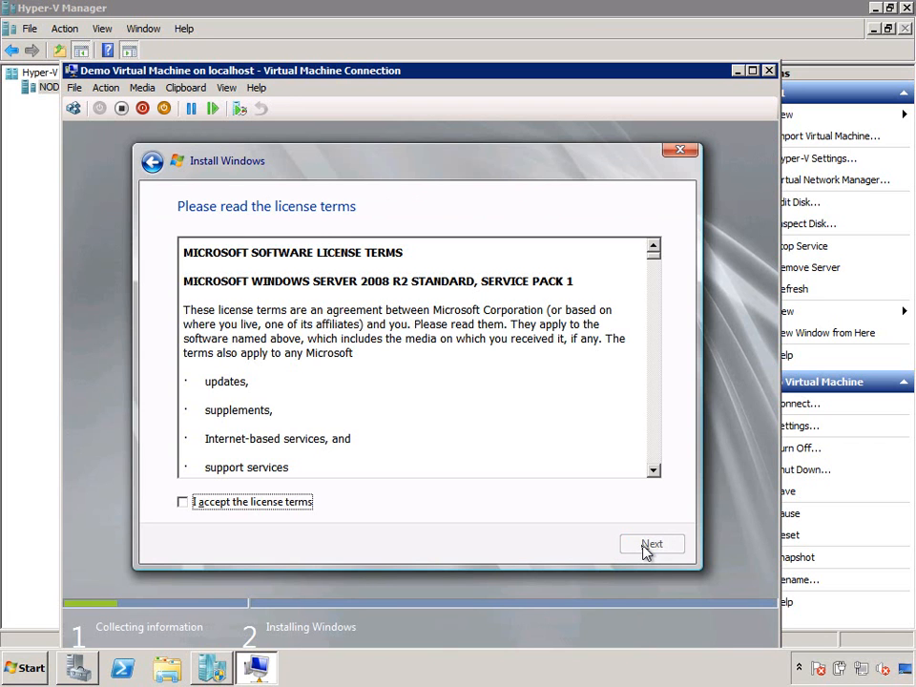
key("space")
left_click(649, 546)
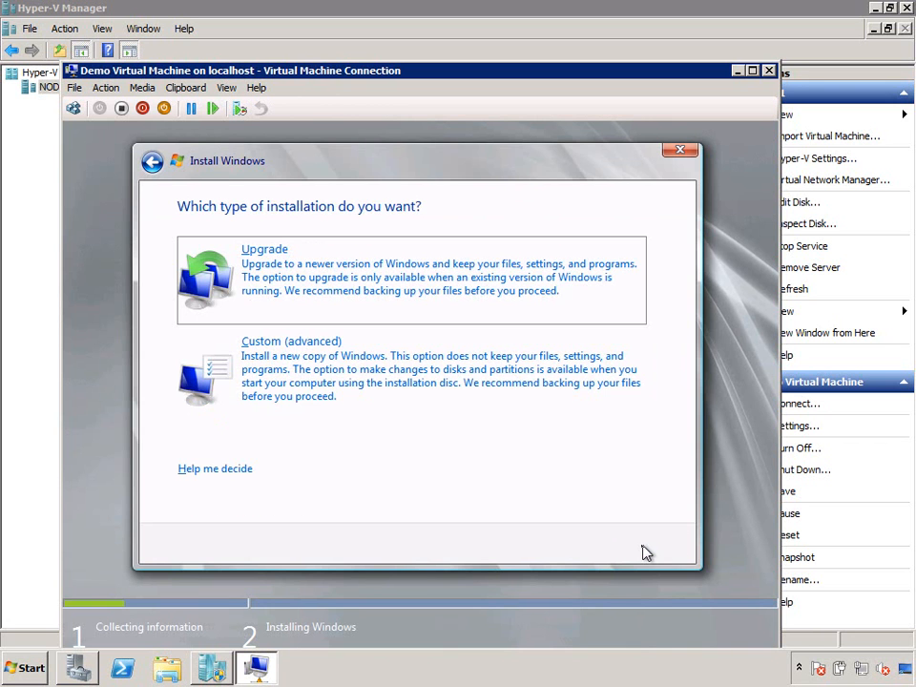
left_click(449, 389)
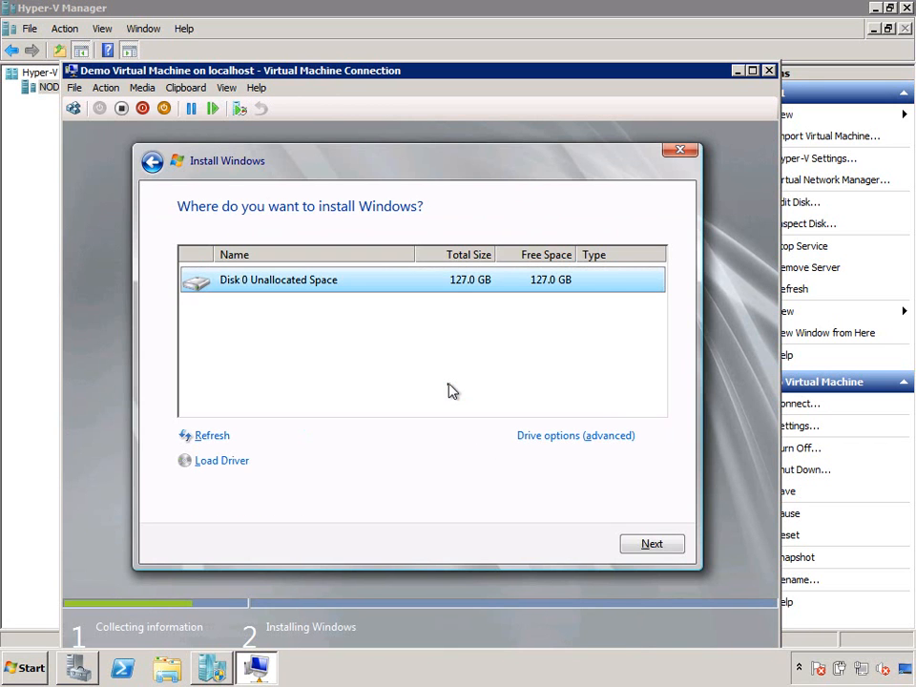
left_click(640, 548)
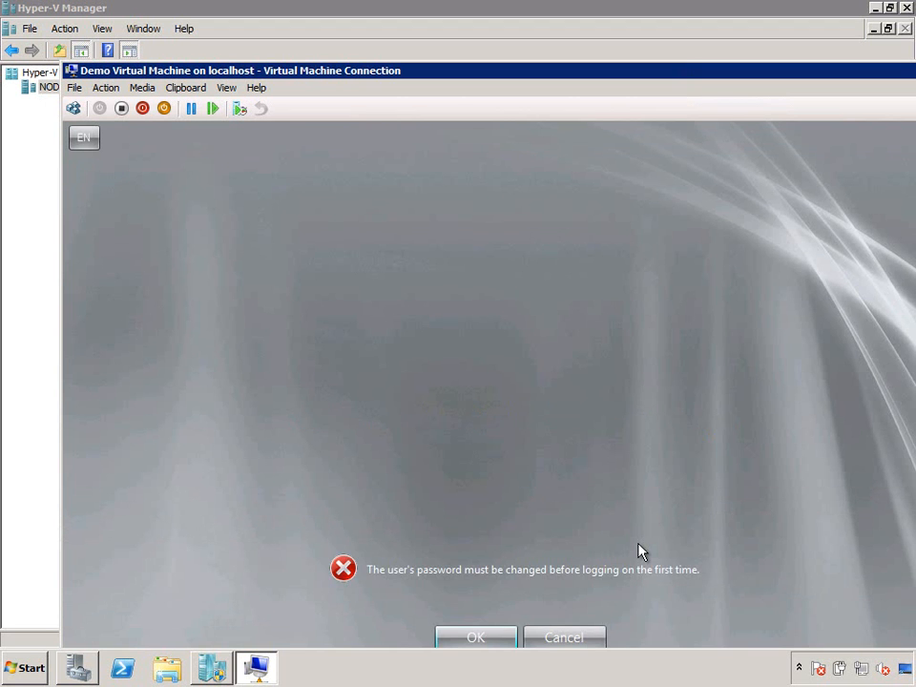
- Switch the console to full screen and set and confirm a new Administrator password at first logon
double_click(426, 76)
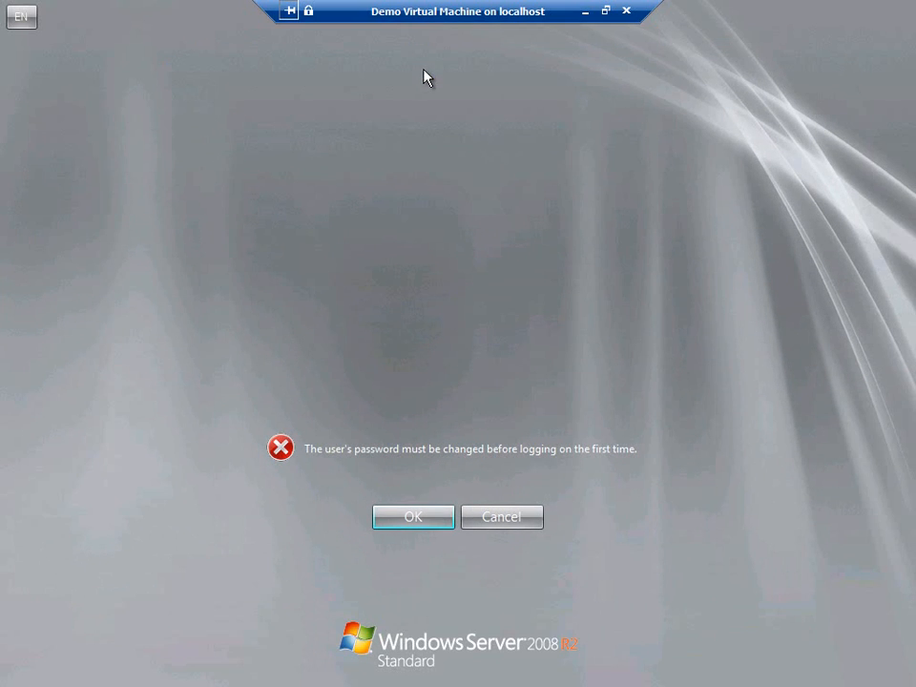
left_click(419, 524)
type("••••••••")
key("Tab")
type("••••••••")
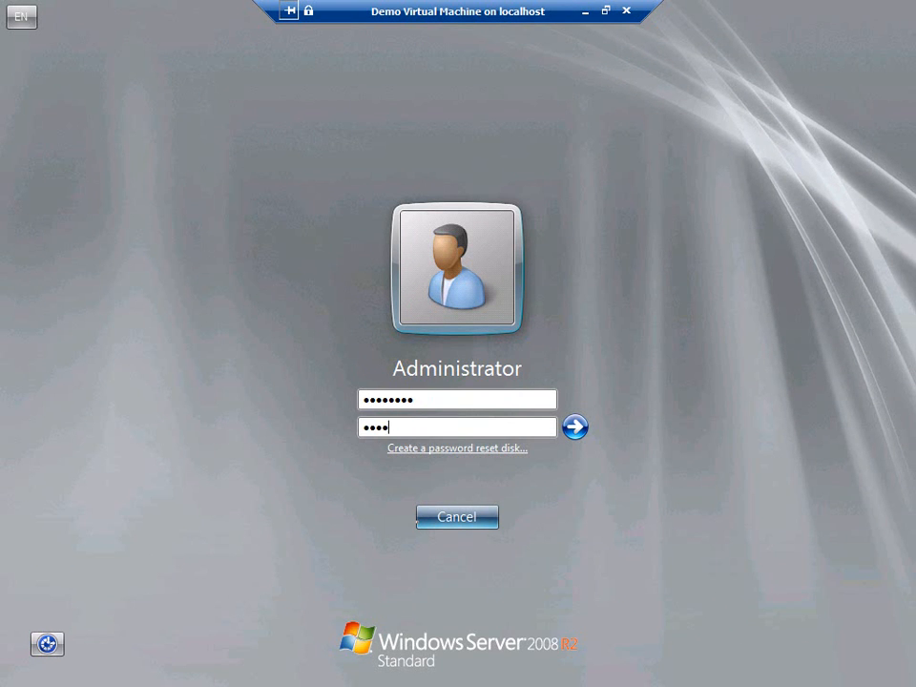
key("Return")
left_click(418, 520)
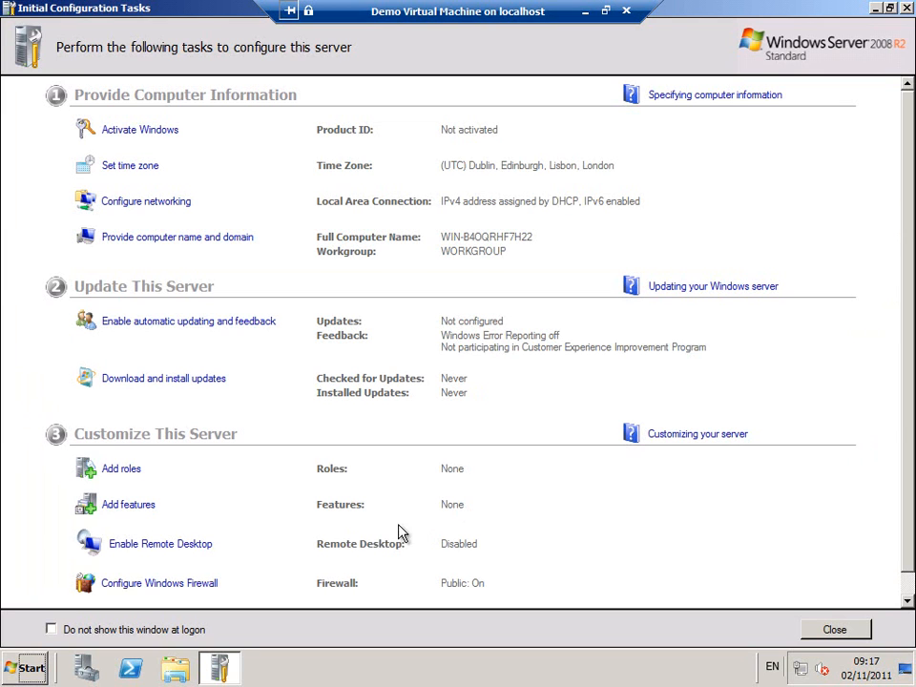
- Turn off Initial Configuration Tasks and Server Manager at logon, then close both windows
left_click(51, 629)
left_click(835, 629)
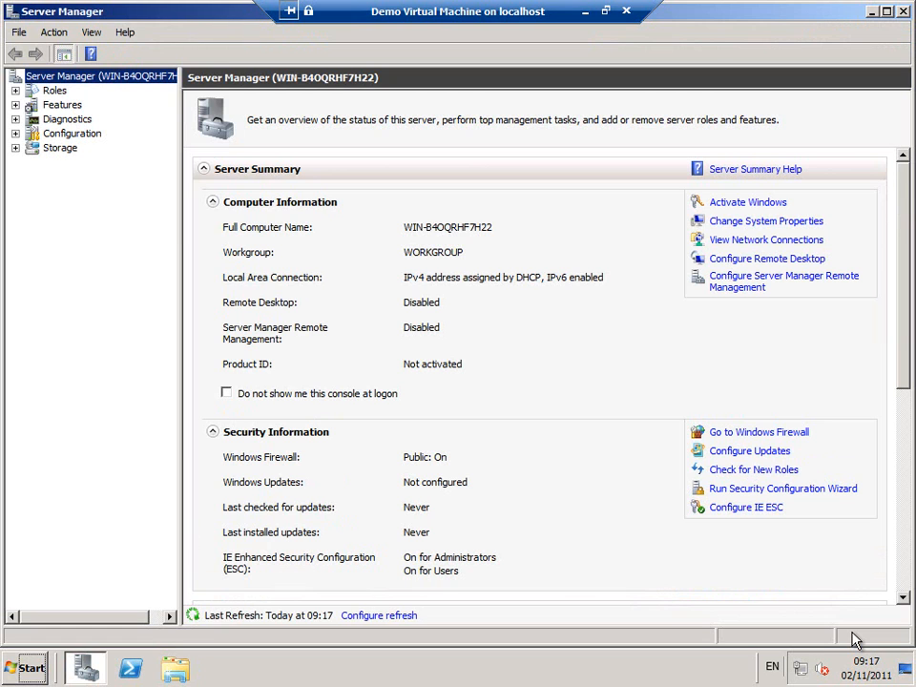
left_click(226, 393)
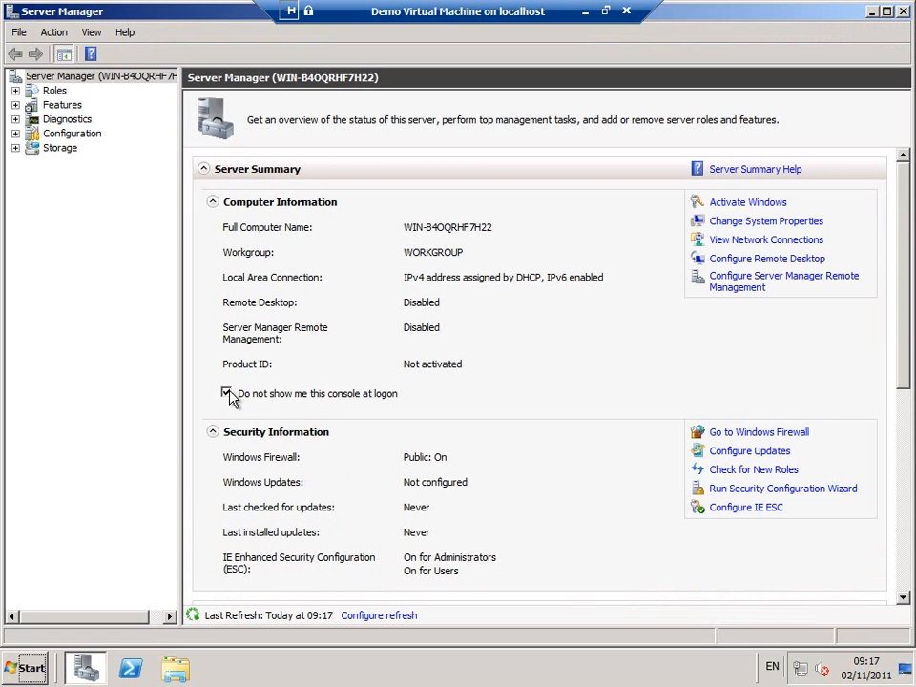
left_click(902, 11)
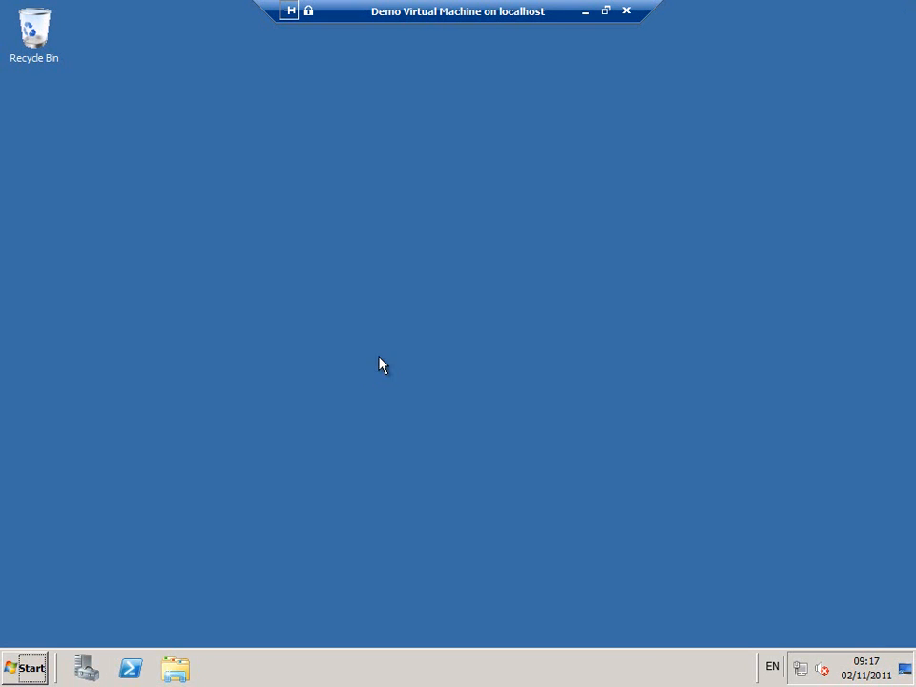
- Run C:\Windows\System32\sysprep\sysprep.exe from the Start menu search box
left_click(38, 674)
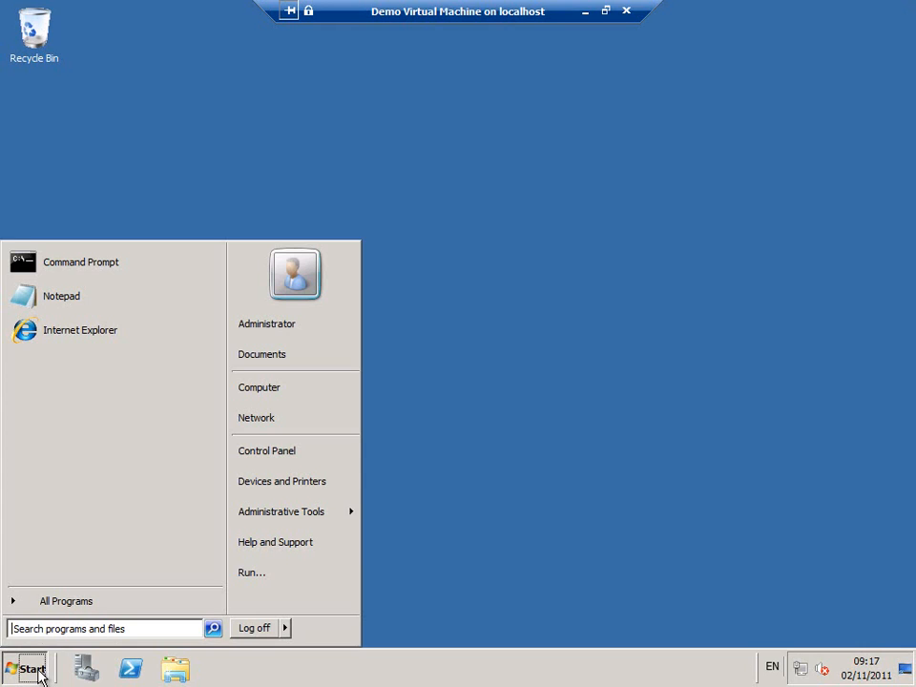
type("c:\\")
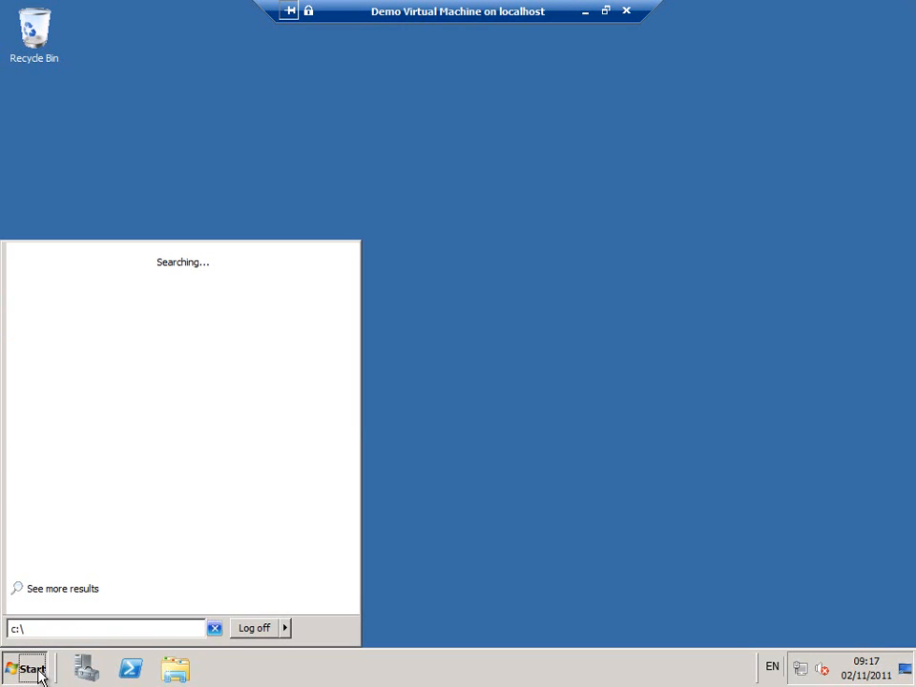
type("win")
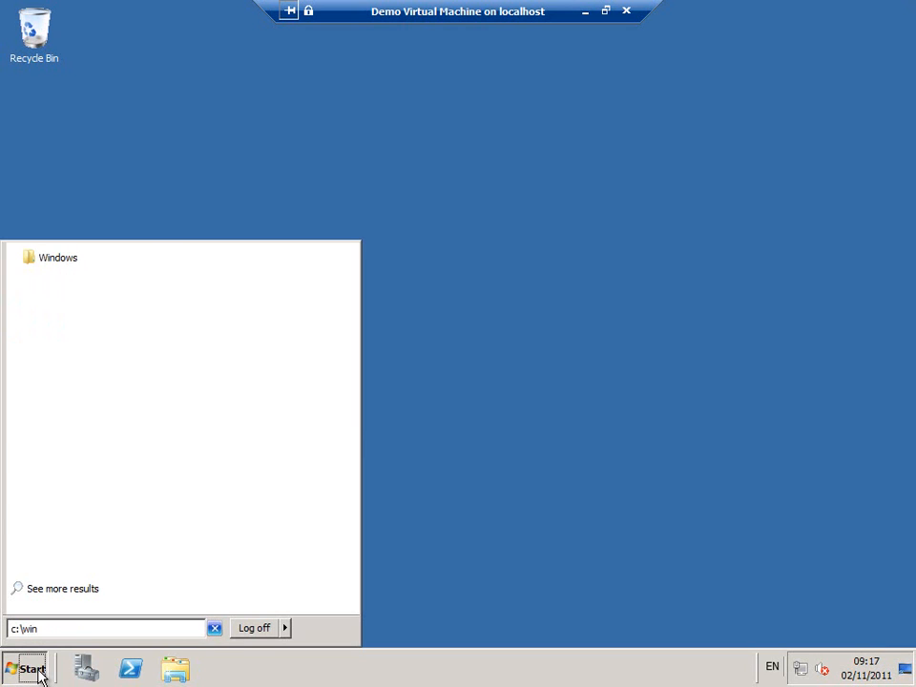
key("Down")
type("\\system")
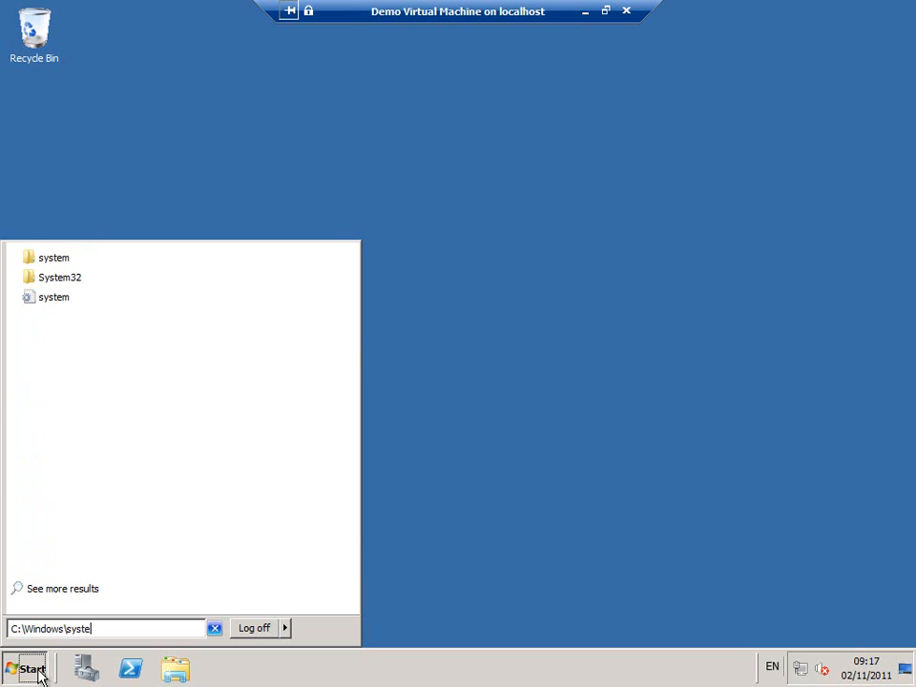
key("Down")
key("Down")
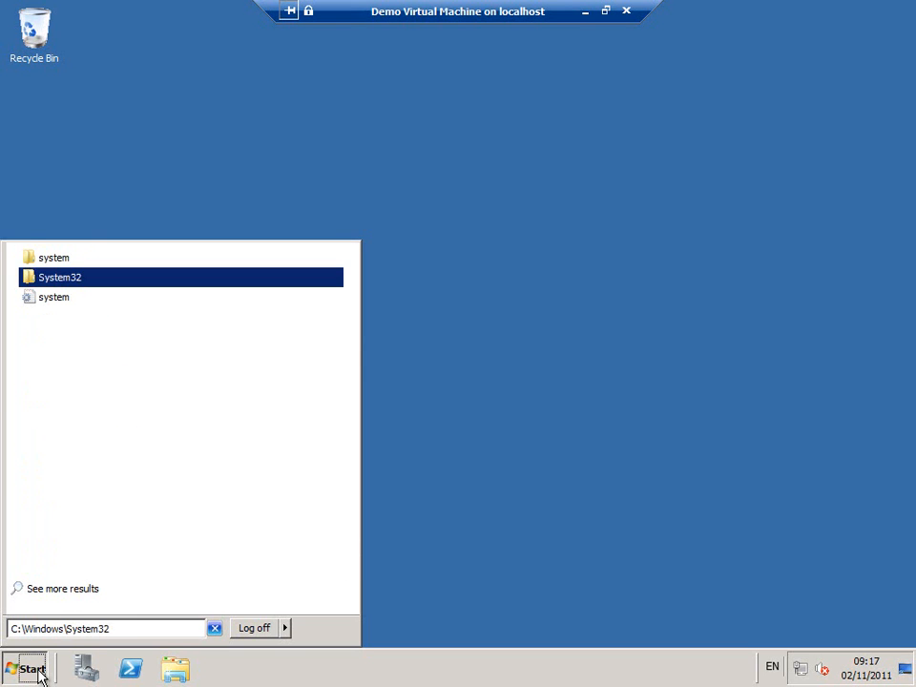
type("\\sys")
key("Down")
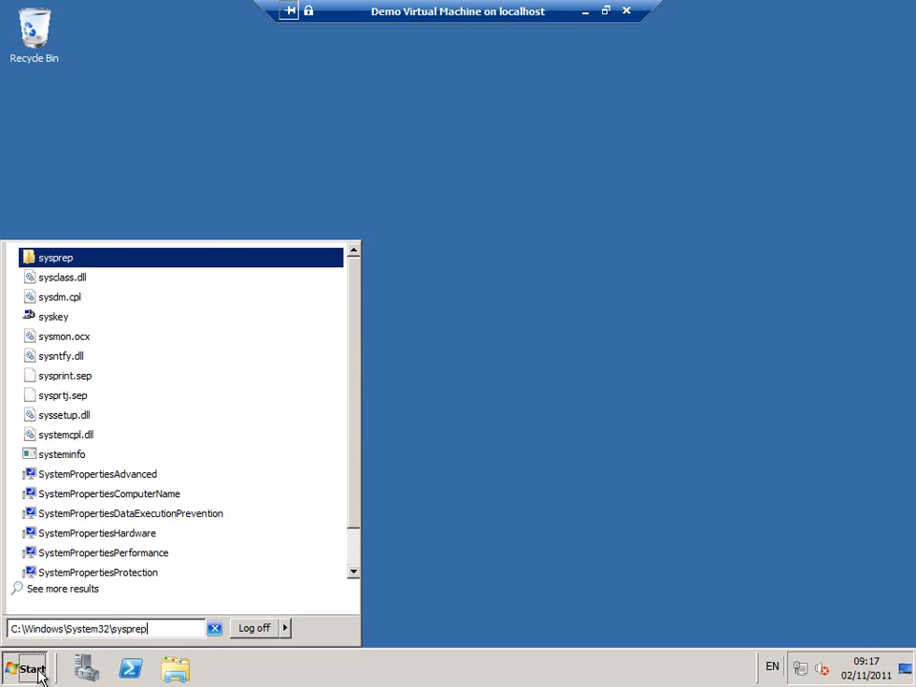
type("\\")
key("Down")
key("Down")
key("Down")
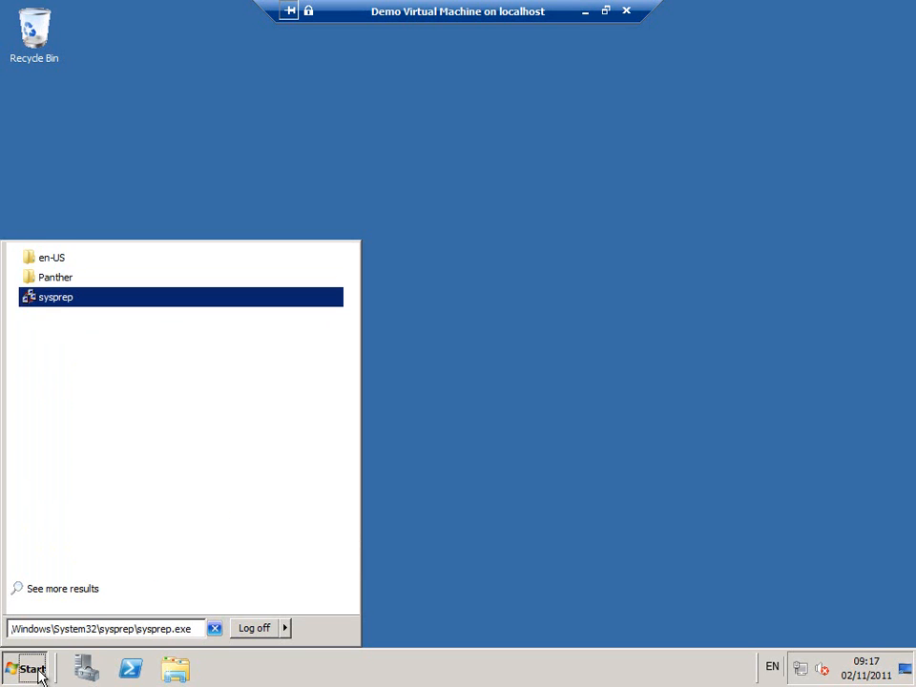
key("Return")
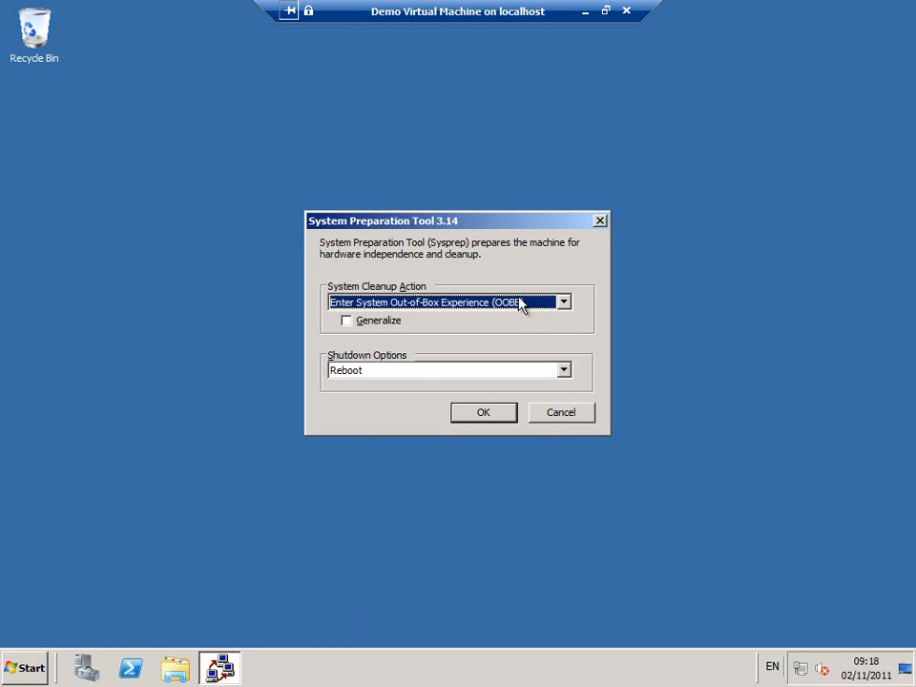
- Run Sysprep with OOBE, Generalize ticked and Shutdown, then close the VM connection window
left_click(563, 305)
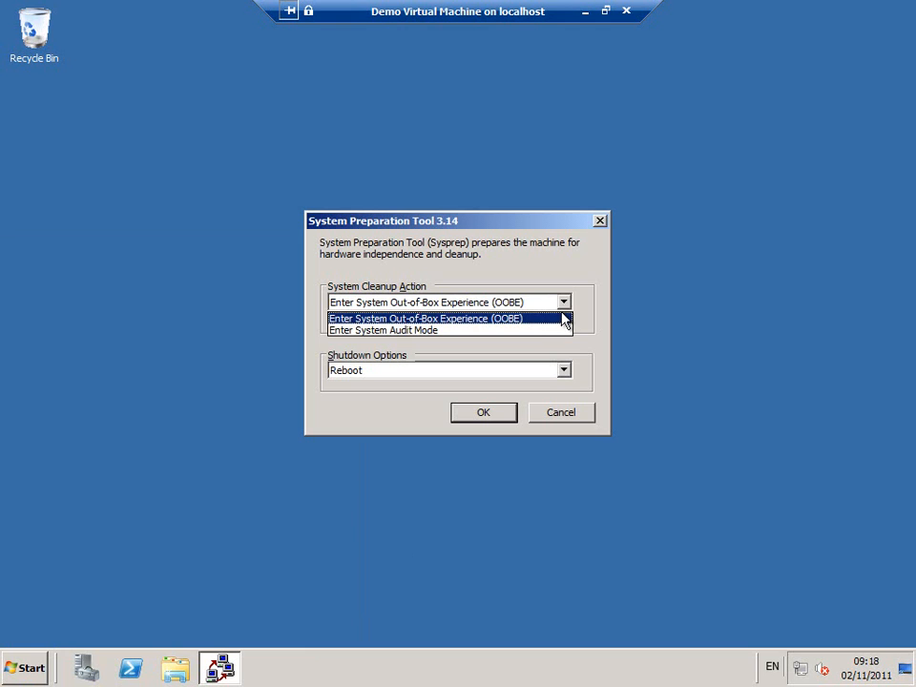
left_click(563, 320)
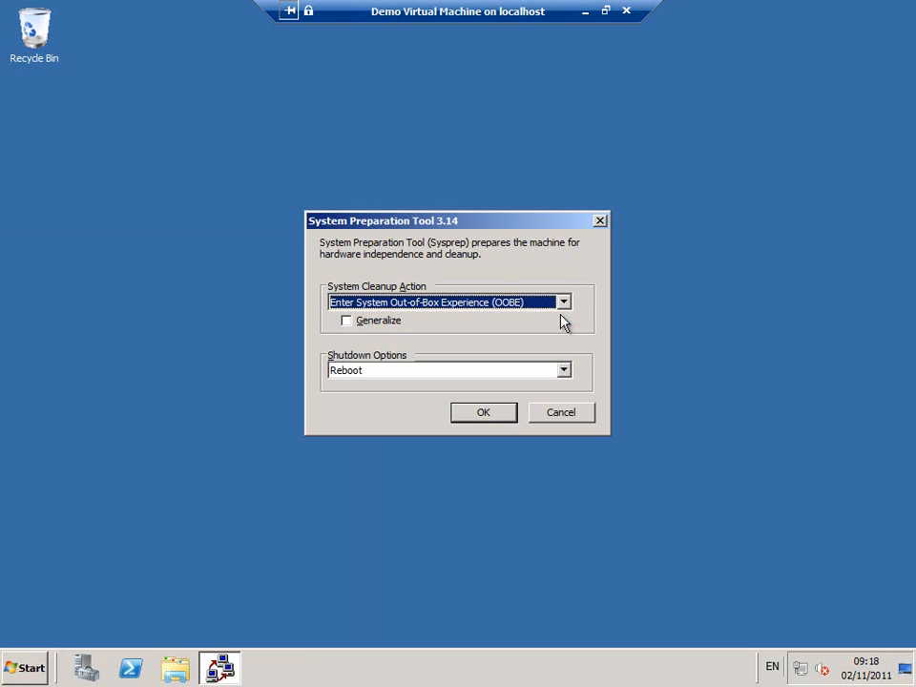
left_click(384, 324)
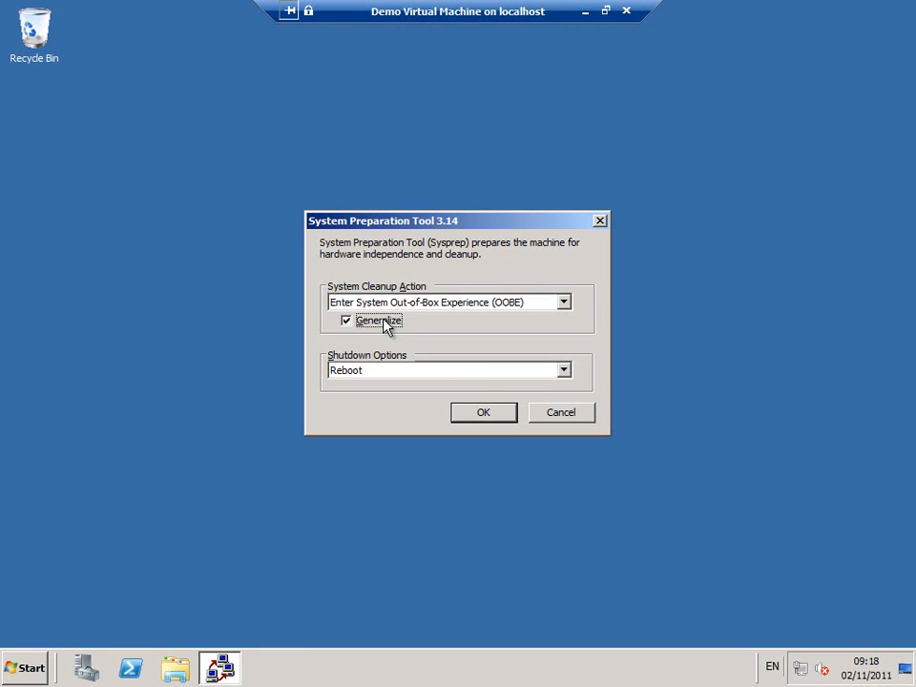
left_click(483, 372)
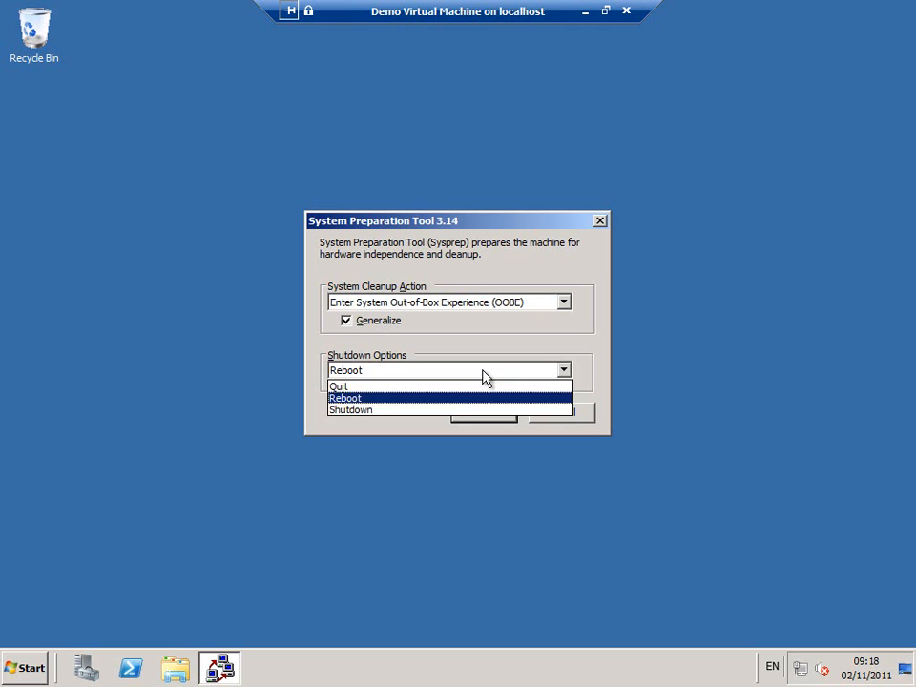
left_click(454, 410)
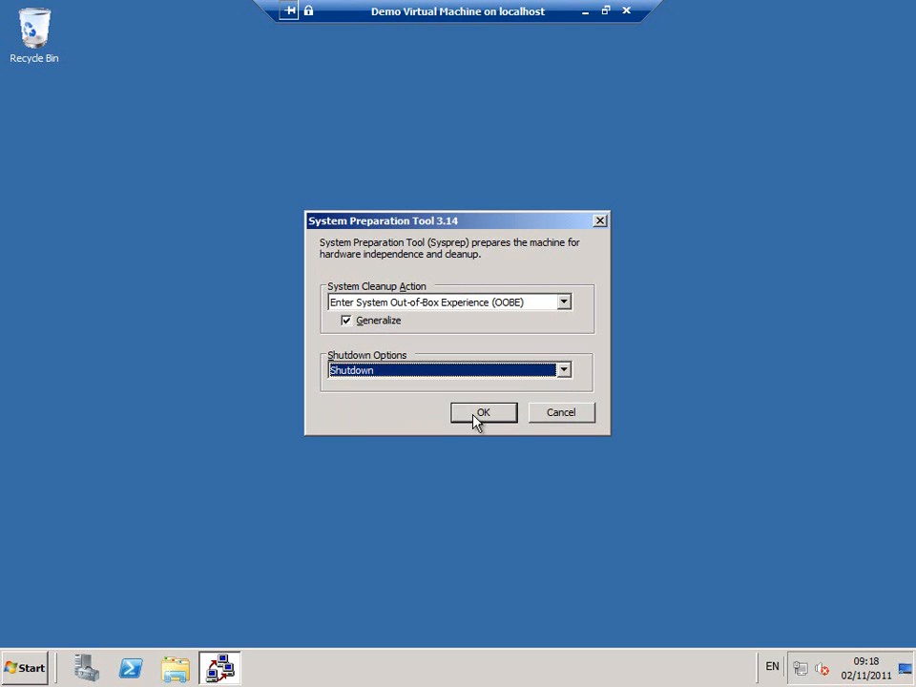
left_click(477, 415)
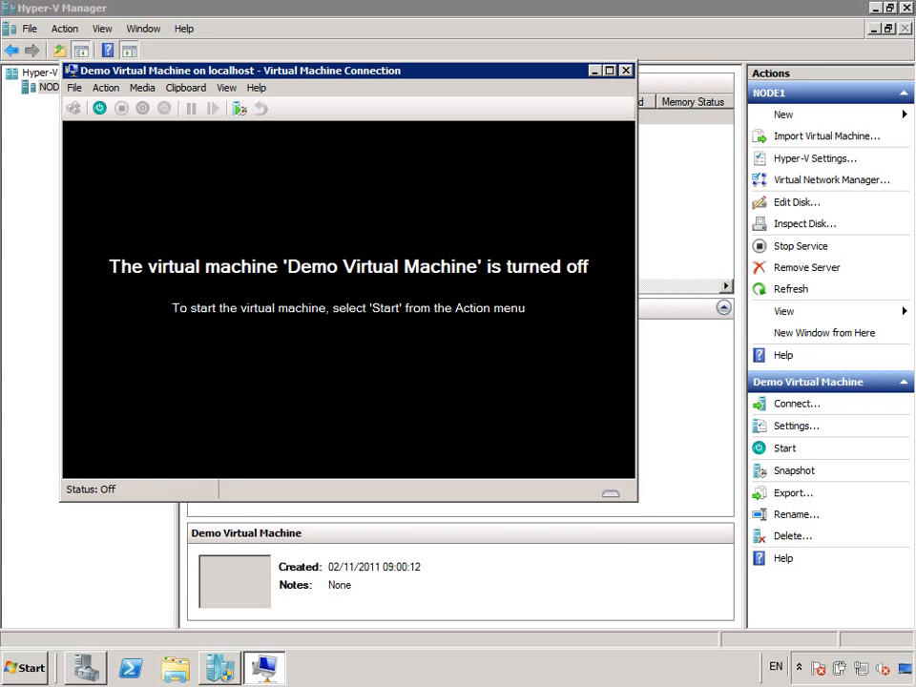
left_click(626, 71)
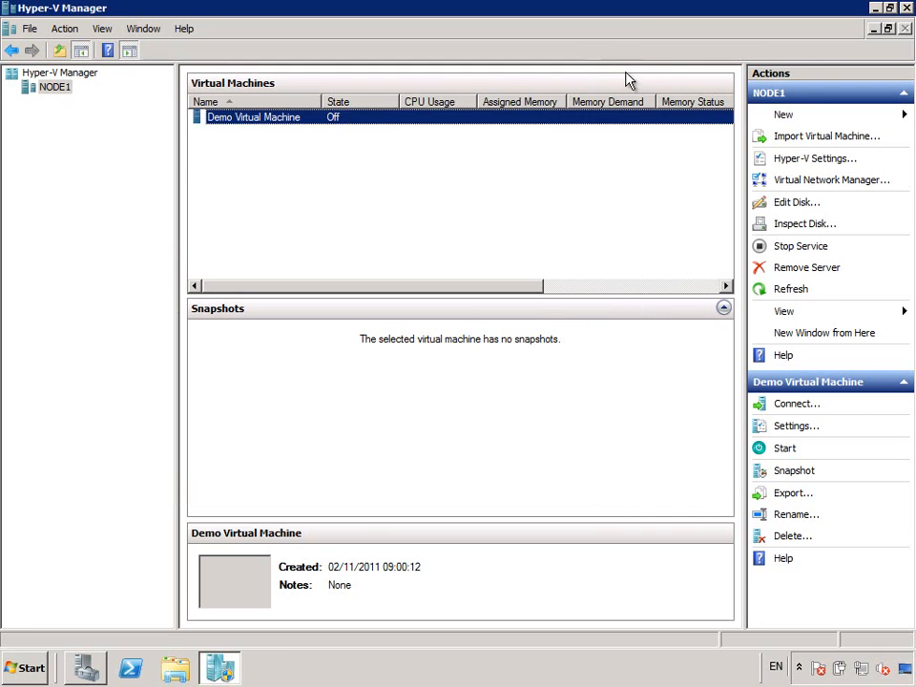
- Copy Demo Virtual Machine.vhd from C:\Users\Public\Public Documents\Hyper-V\Virtual hard disks
left_click(181, 671)
left_click(177, 350)
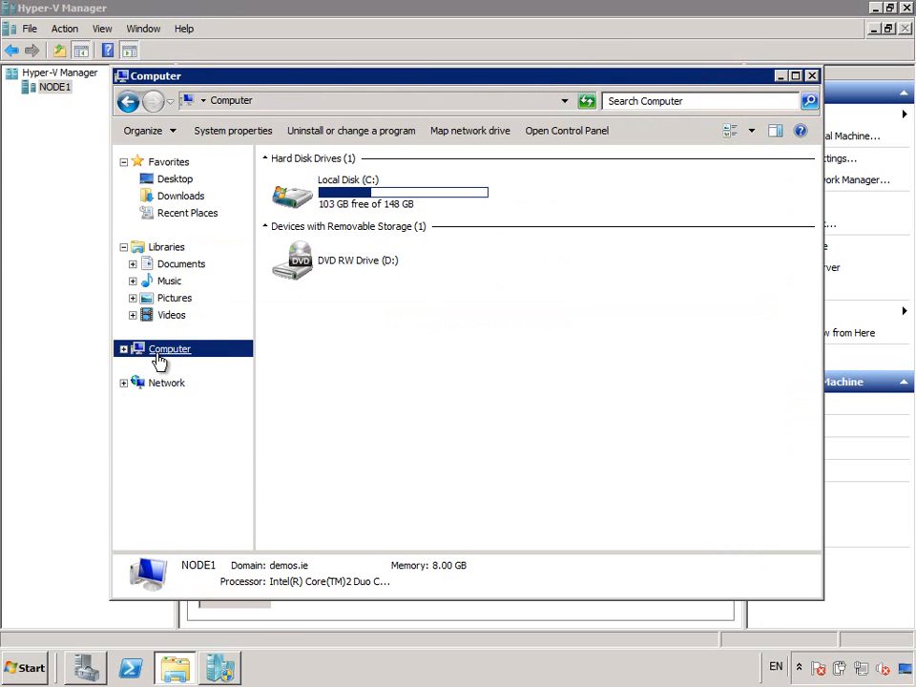
double_click(315, 196)
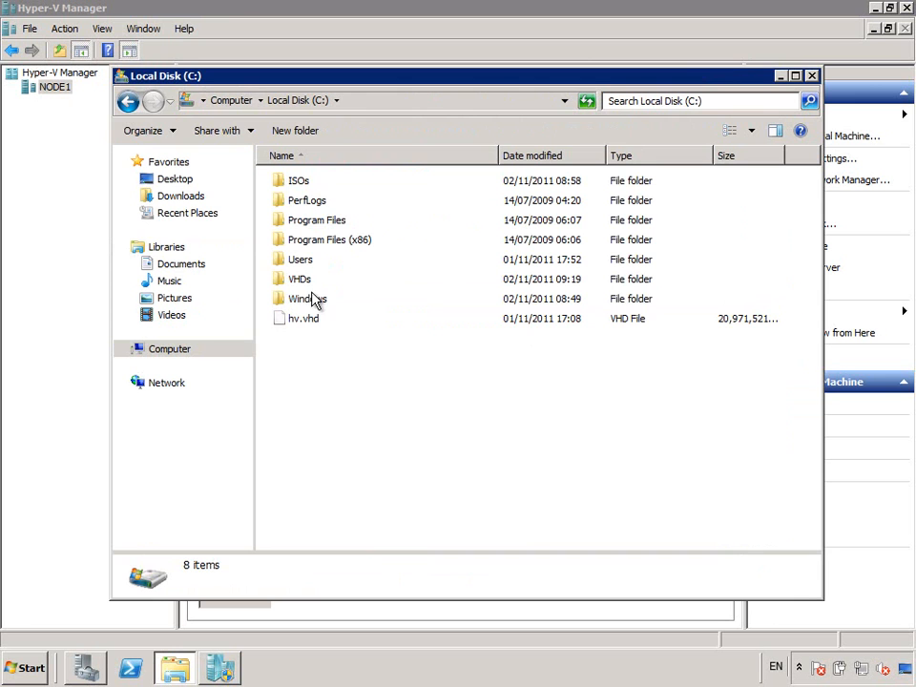
double_click(306, 262)
double_click(302, 220)
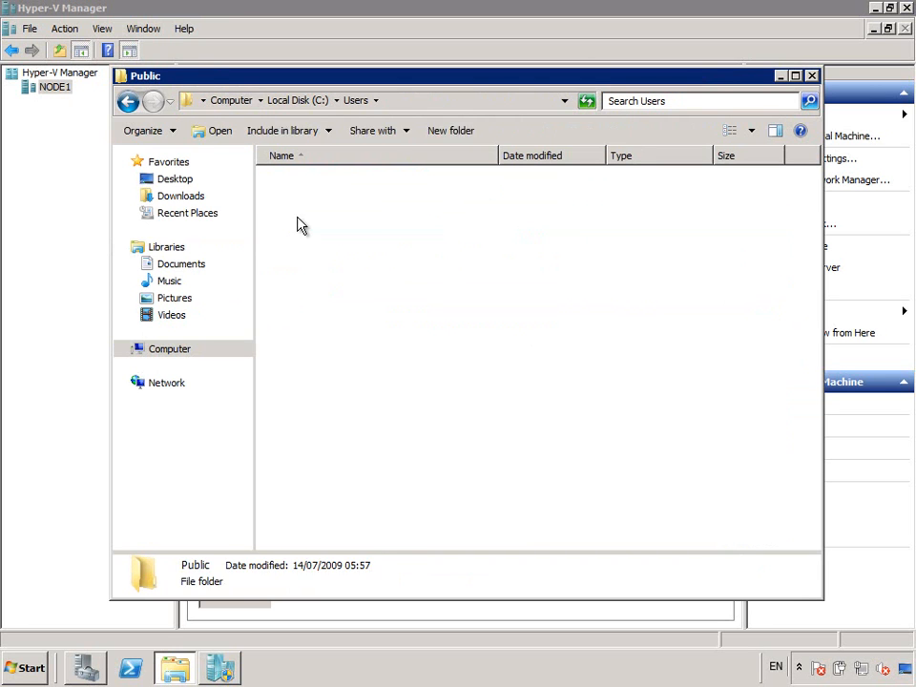
double_click(307, 181)
double_click(305, 181)
left_click(307, 183)
double_click(308, 183)
right_click(310, 188)
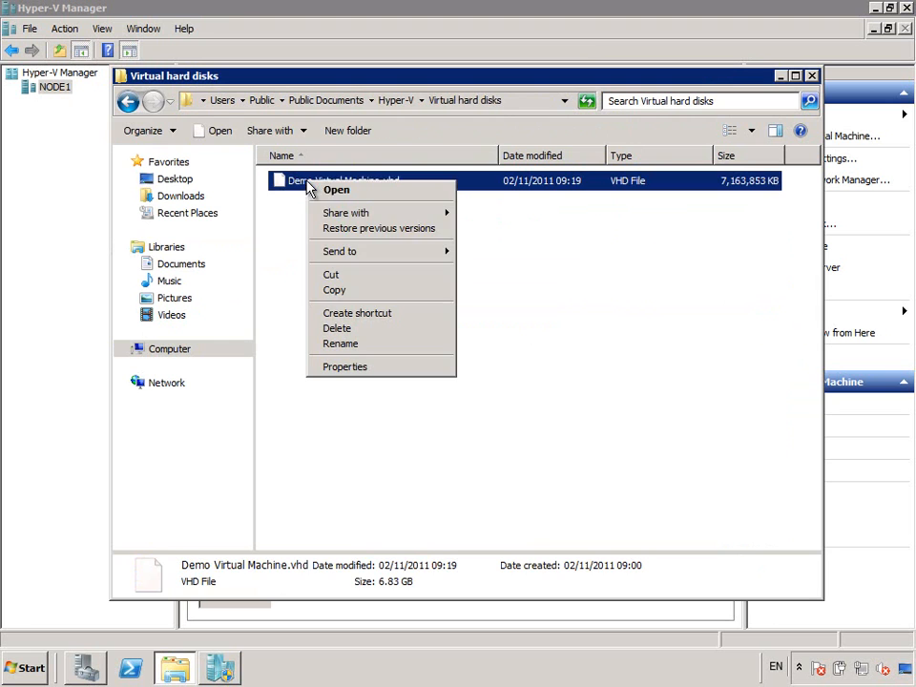
left_click(334, 290)
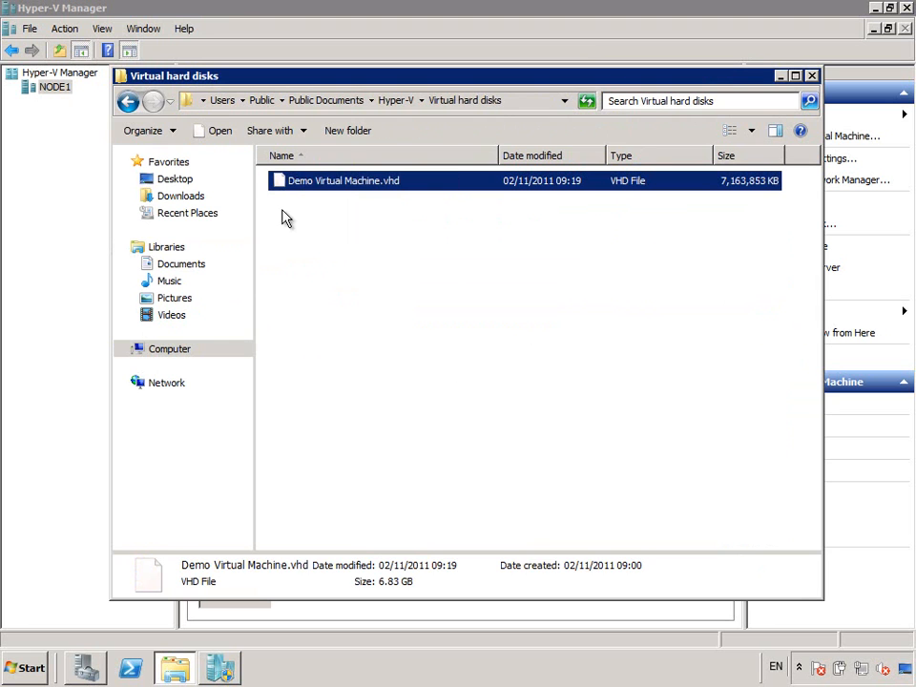
- Paste the copied VHD into the empty C:\VHDs folder
left_click(200, 102)
left_click(220, 122)
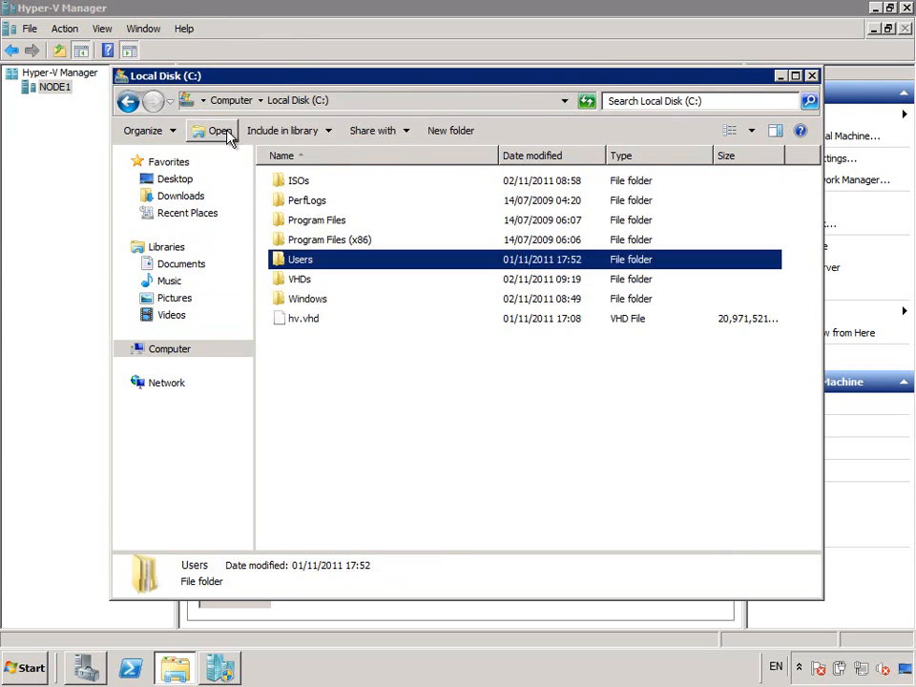
left_click(303, 282)
double_click(308, 289)
right_click(306, 288)
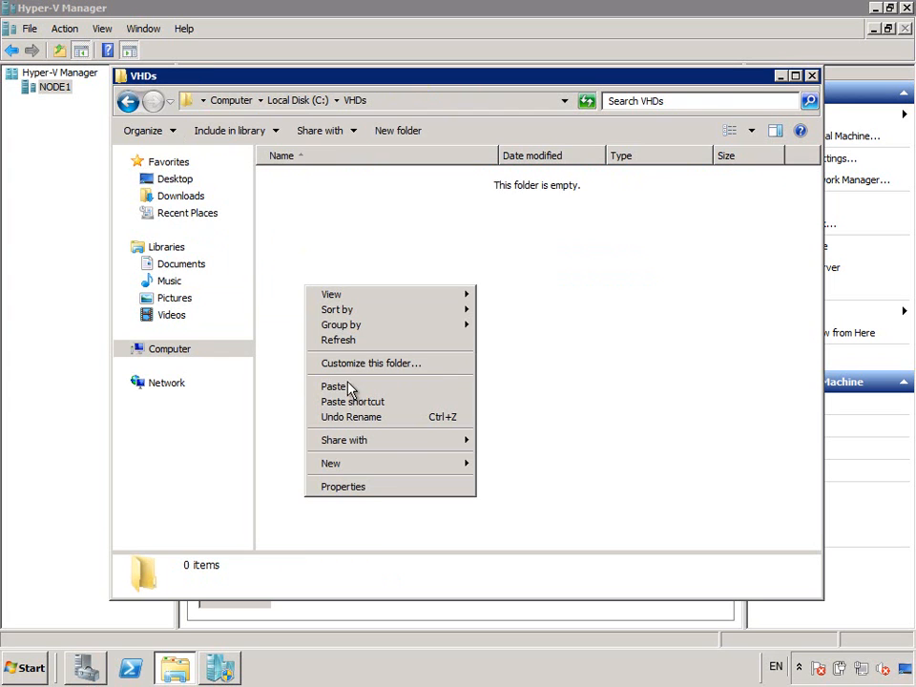
left_click(334, 386)
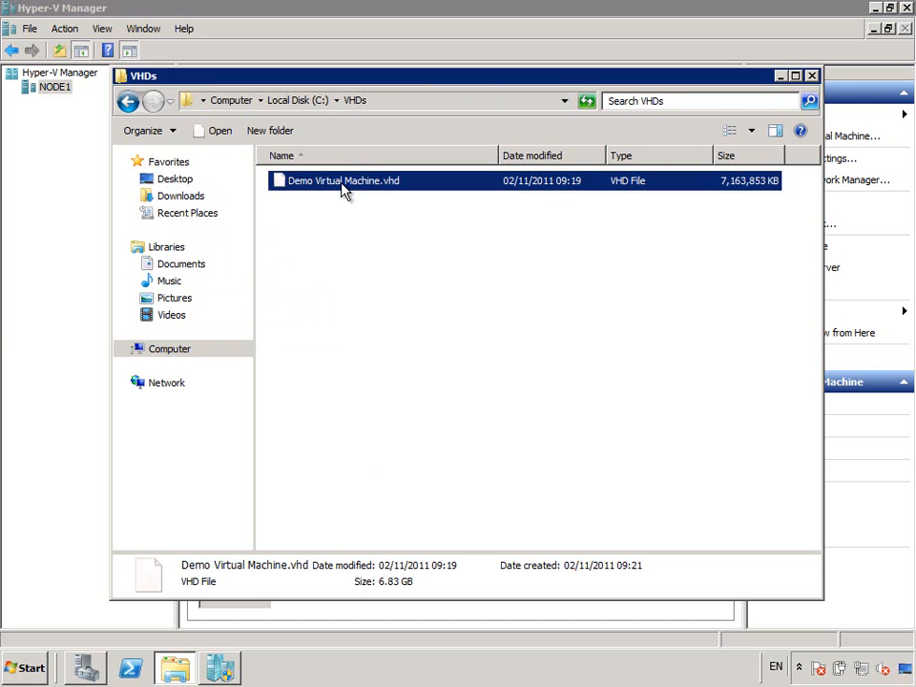
right_click(343, 185)
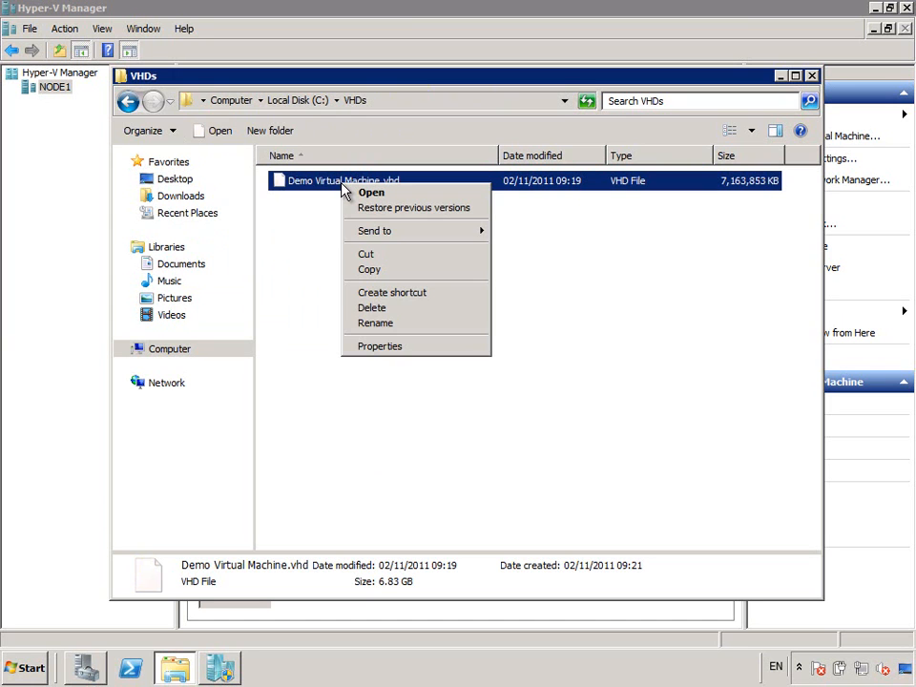
- Rename the copied disk to Windows Server 2008 R2 (Standard).vhd and make it read-only
left_click(399, 325)
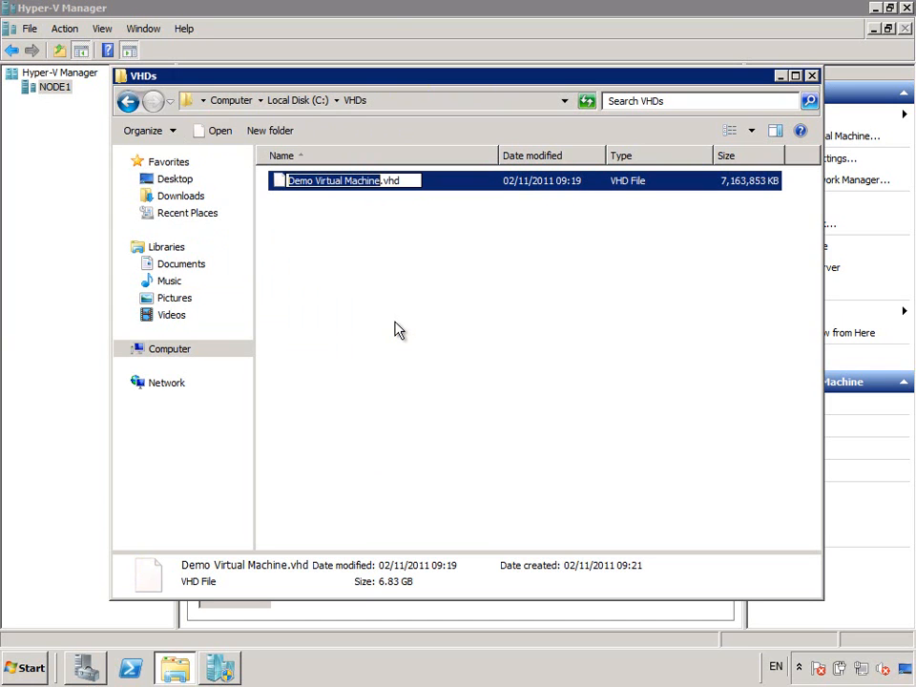
key("ctrl+v")
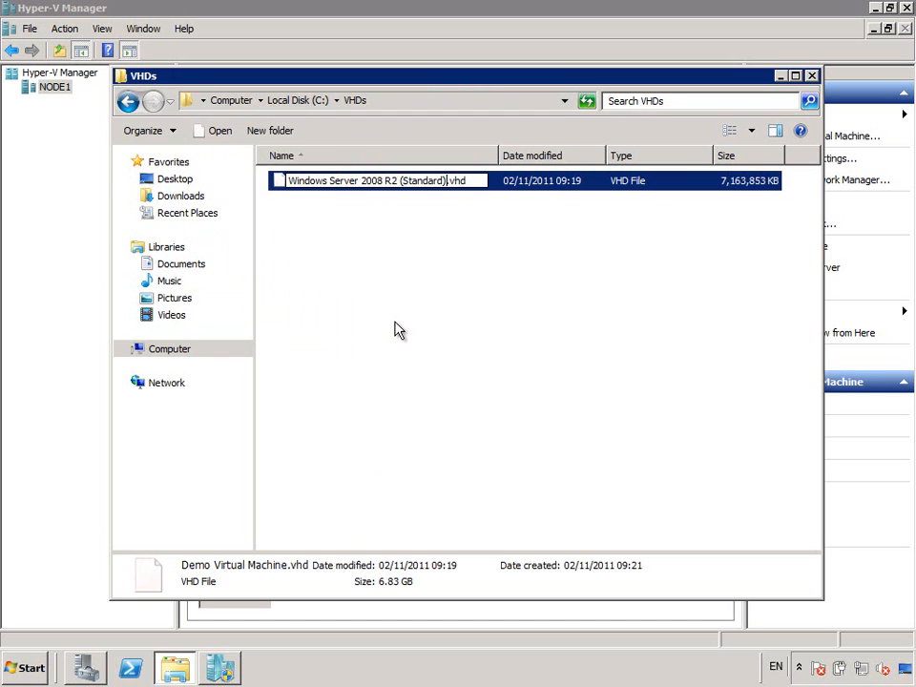
left_click(399, 329)
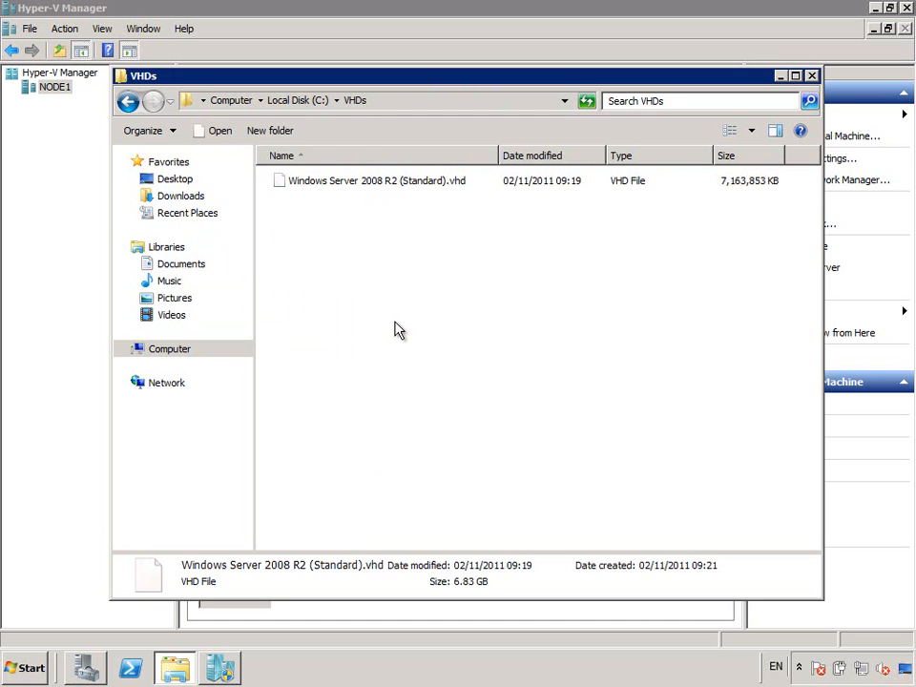
left_click(377, 188)
right_click(377, 188)
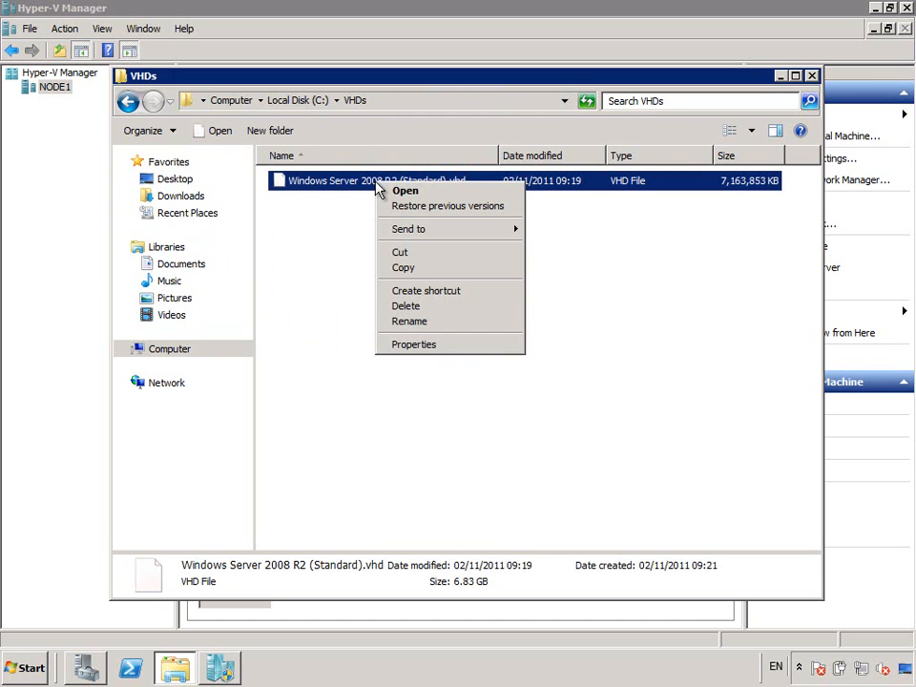
left_click(420, 345)
left_click(477, 515)
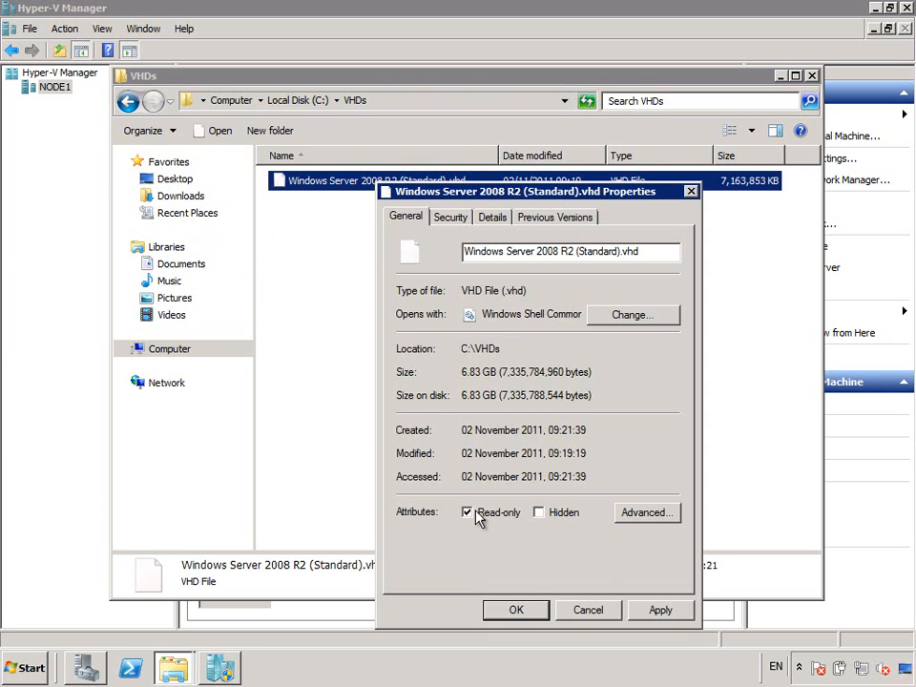
left_click(516, 611)
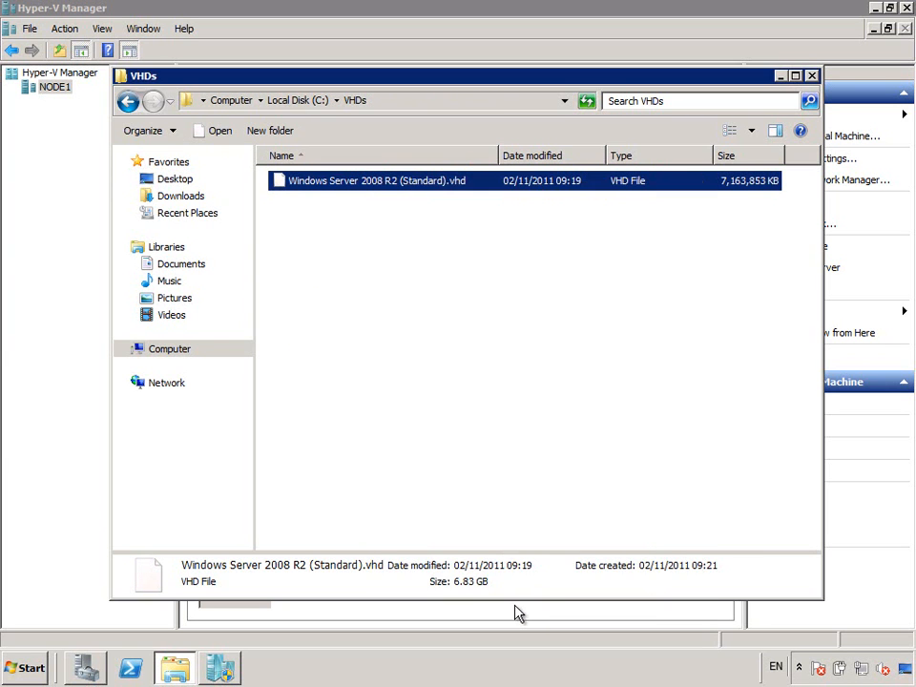
- Paste a duplicate of the template VHD into the VHDs folder
right_click(326, 188)
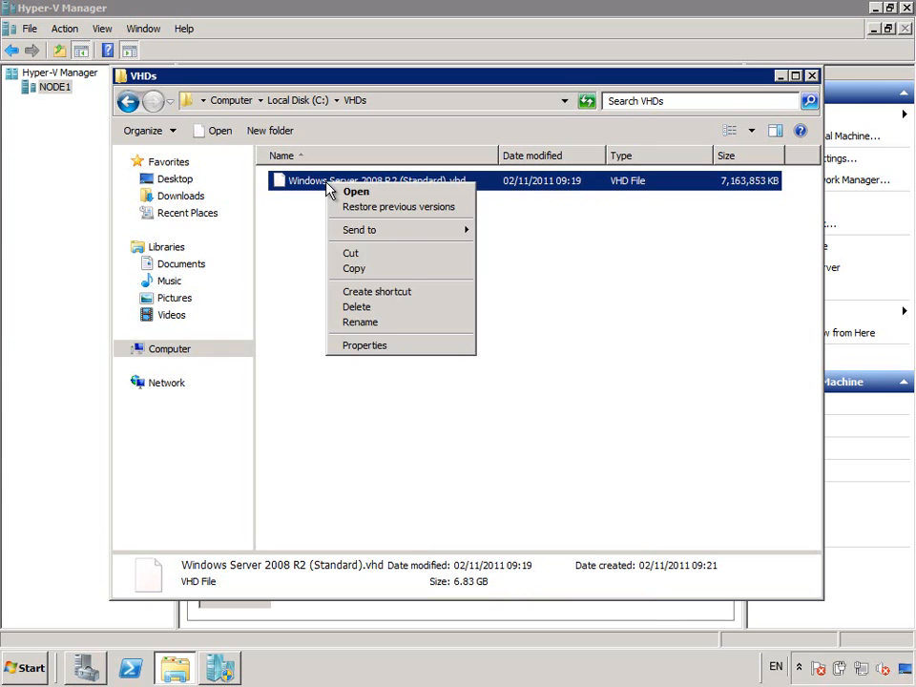
left_click(361, 271)
right_click(360, 268)
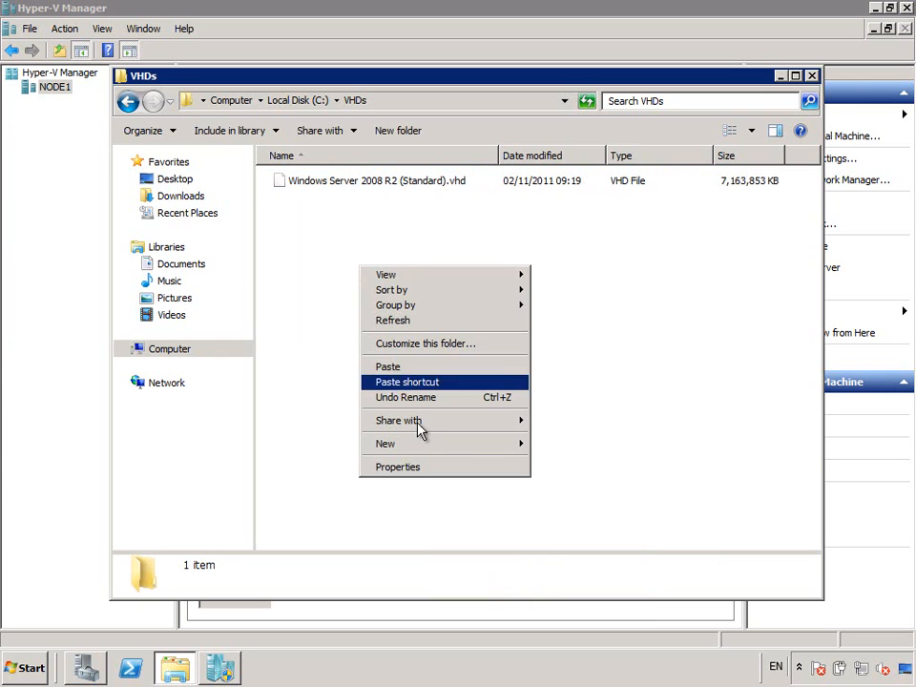
left_click(407, 371)
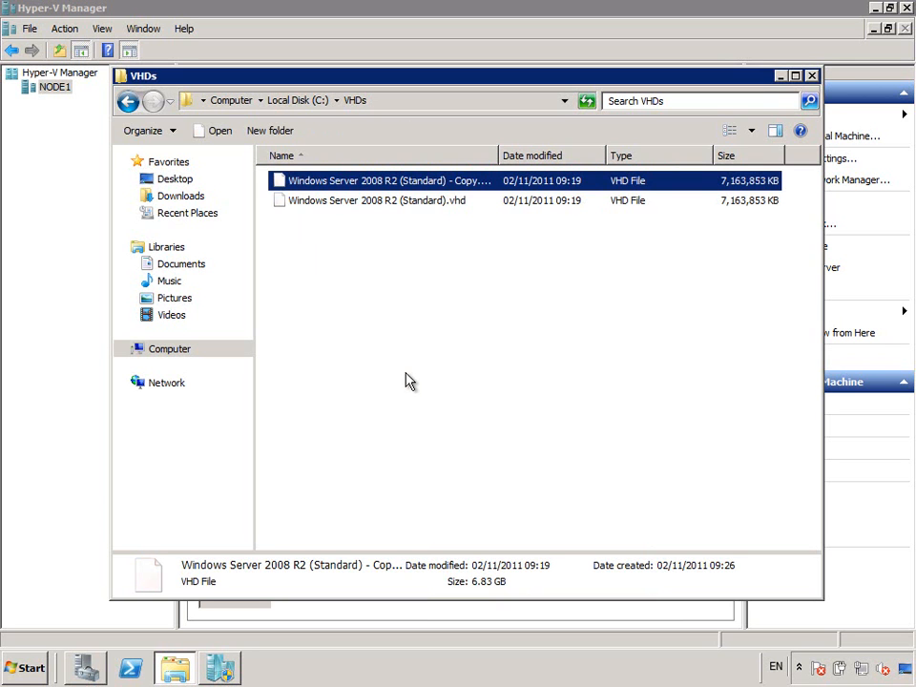
- Rename the duplicate to Test.vhd through its Properties dialog
right_click(376, 183)
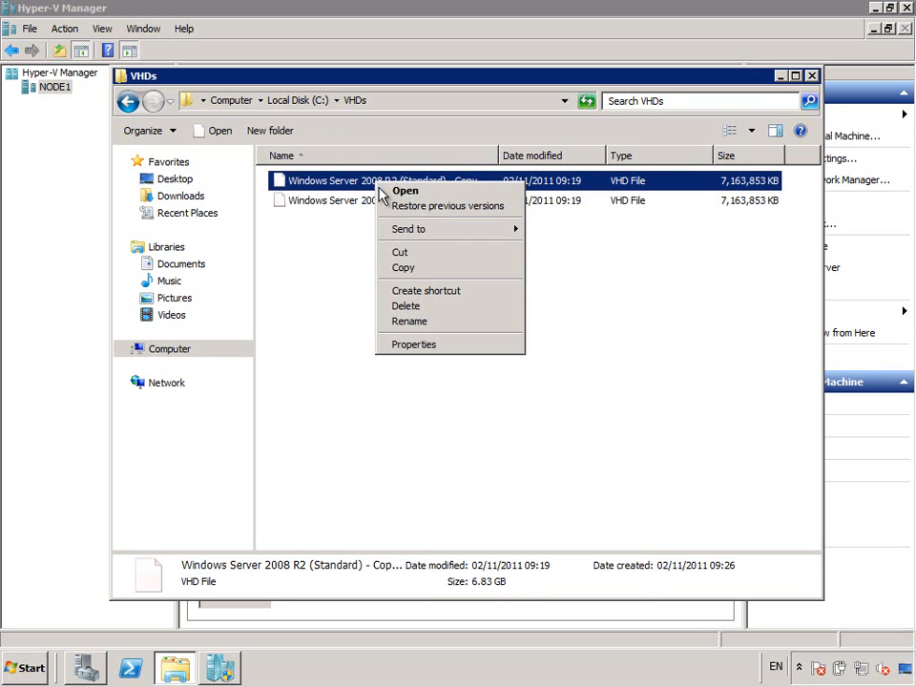
left_click(427, 348)
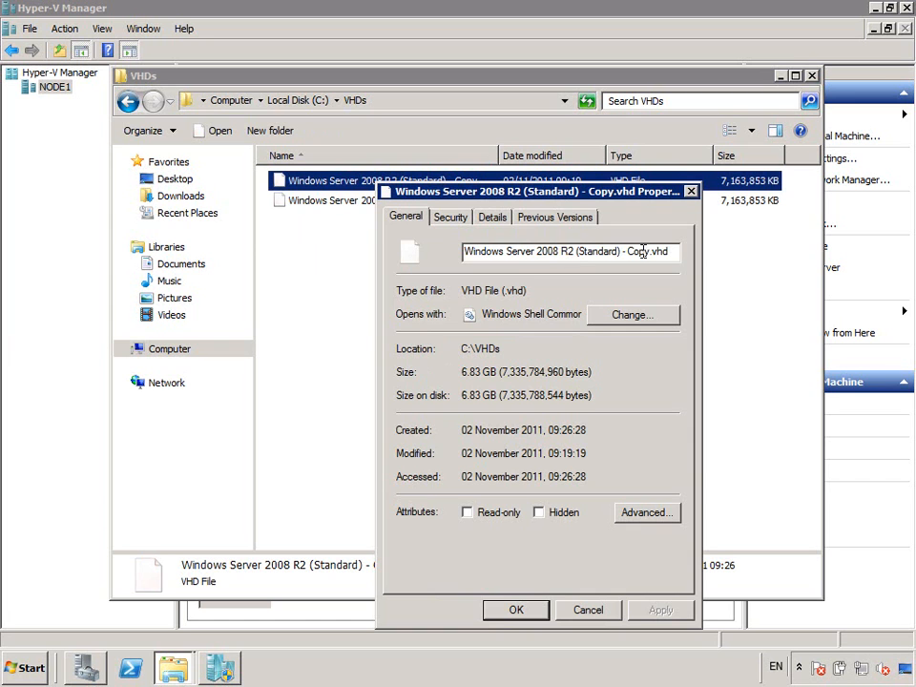
left_click_drag(651, 252, 431, 250)
type("Test")
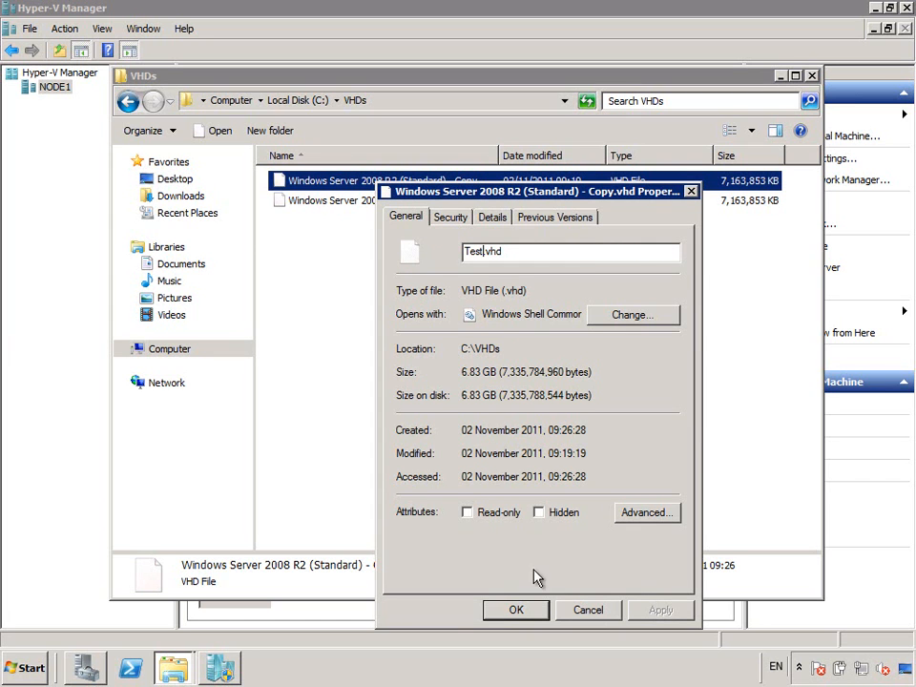
left_click(531, 611)
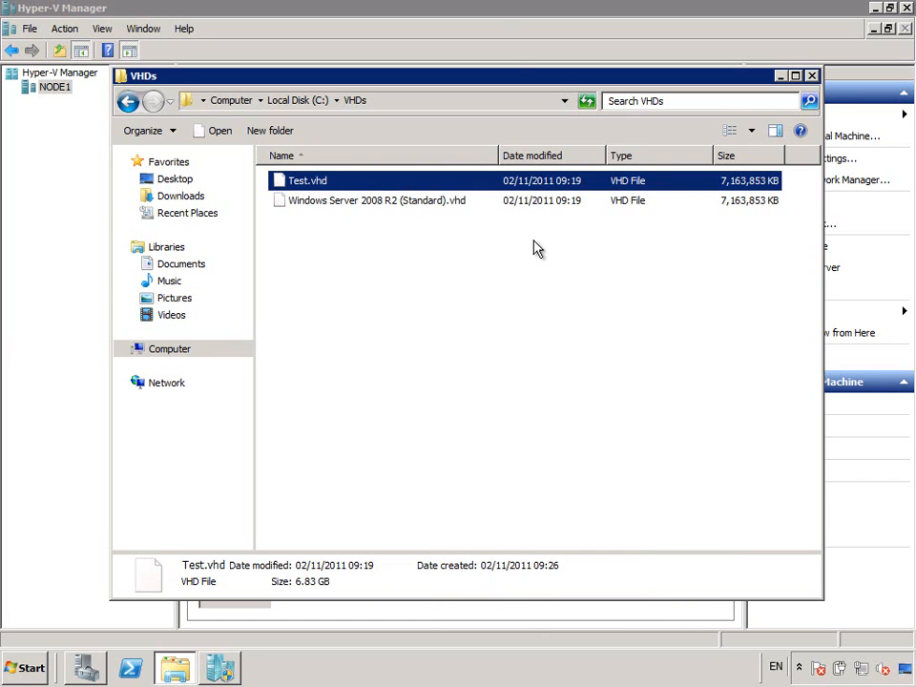
- Start a new virtual machine on NODE1 named Test with 1024 MB memory
left_click(490, 20)
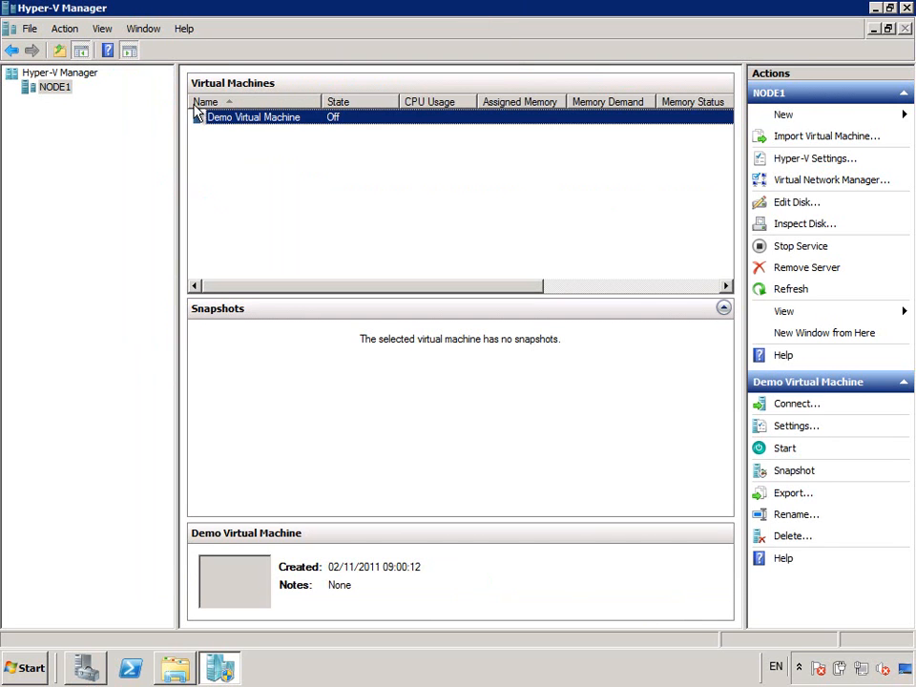
right_click(55, 88)
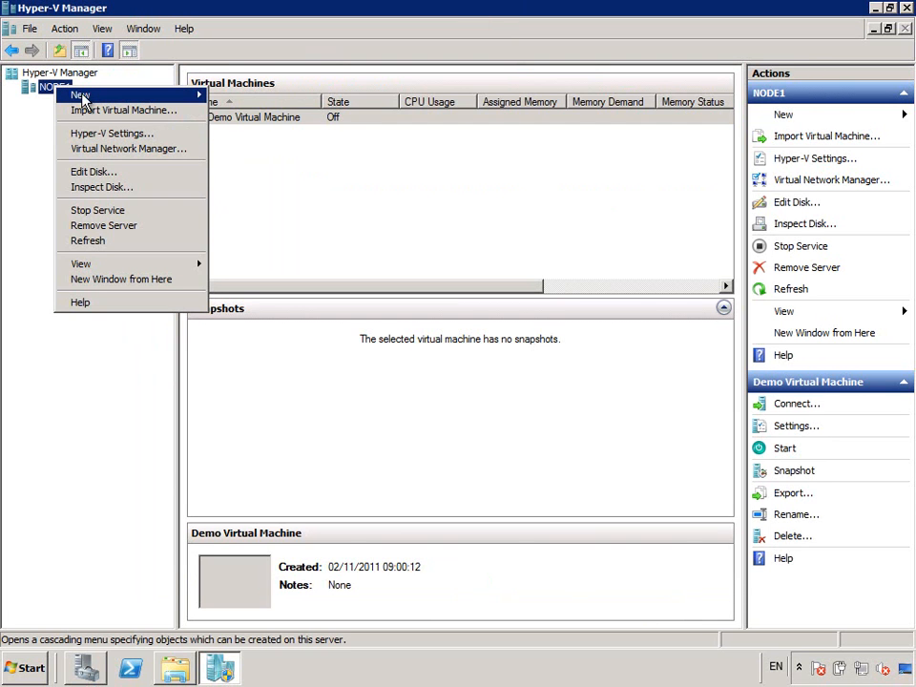
mouse_move(71, 95)
left_click(282, 96)
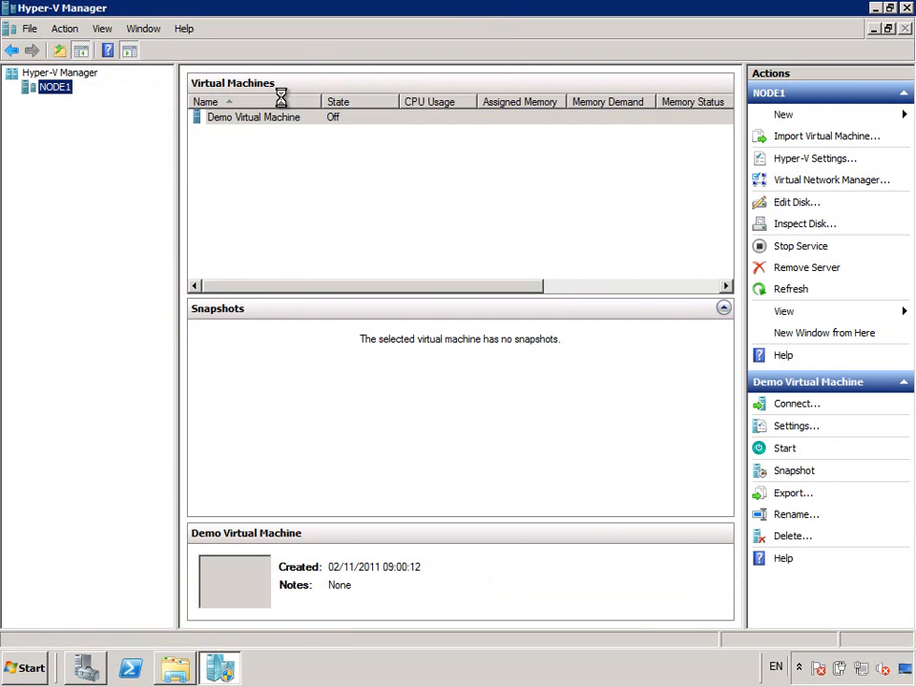
left_click(569, 523)
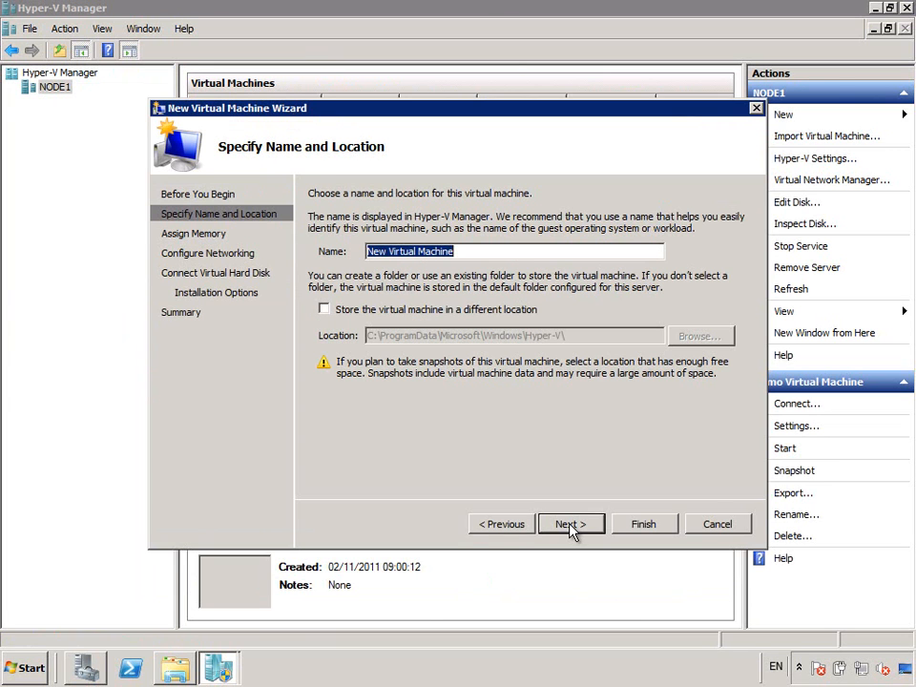
type("Test")
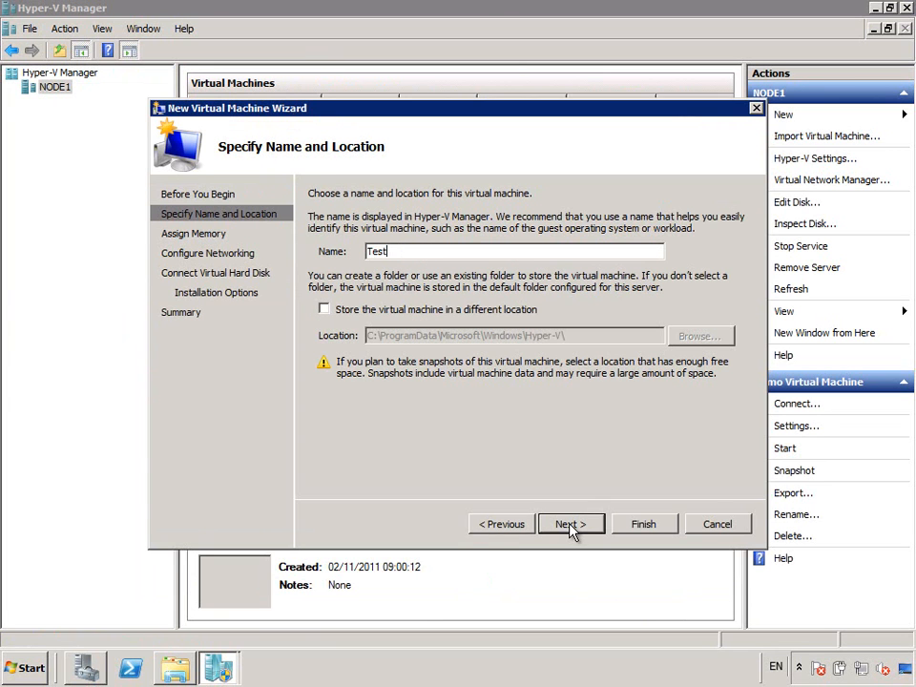
left_click(582, 528)
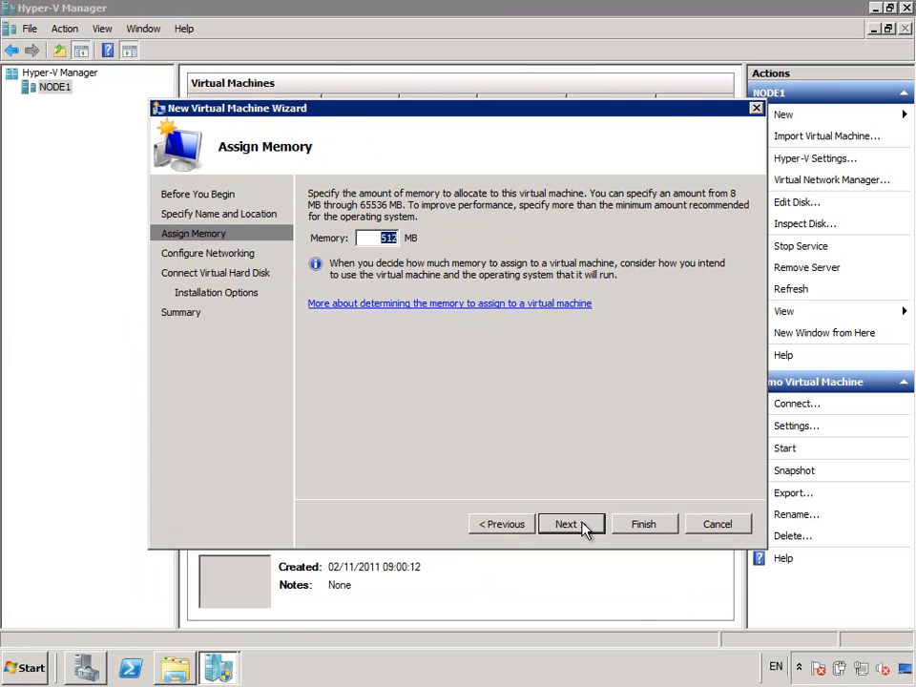
type("1024")
left_click(568, 524)
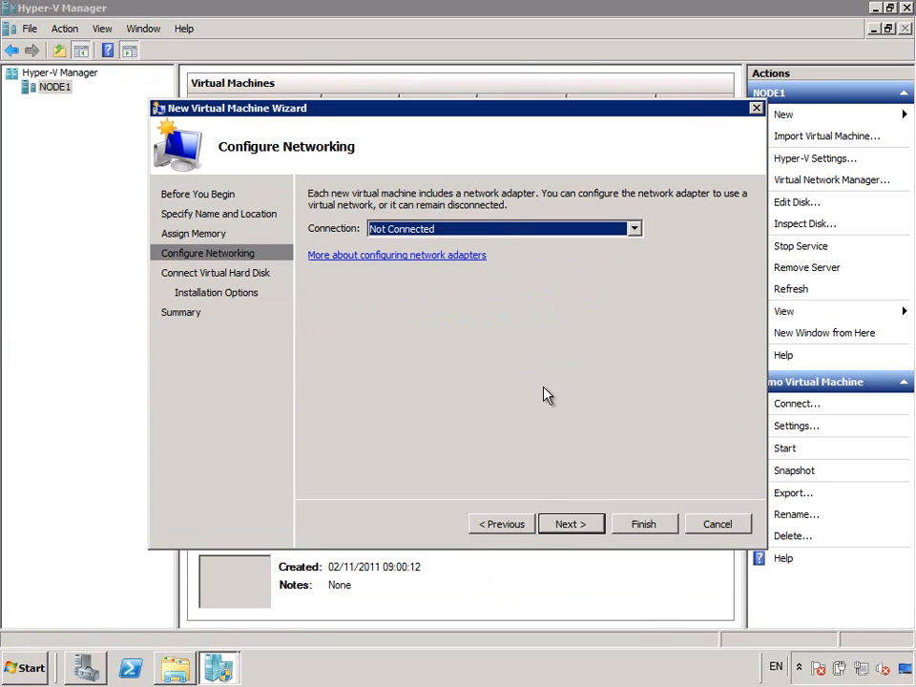
- Connect it to Demo Virtual Network, attach existing disk c:\VHDs\Test.vhd, and finish
left_click(497, 230)
left_click(489, 263)
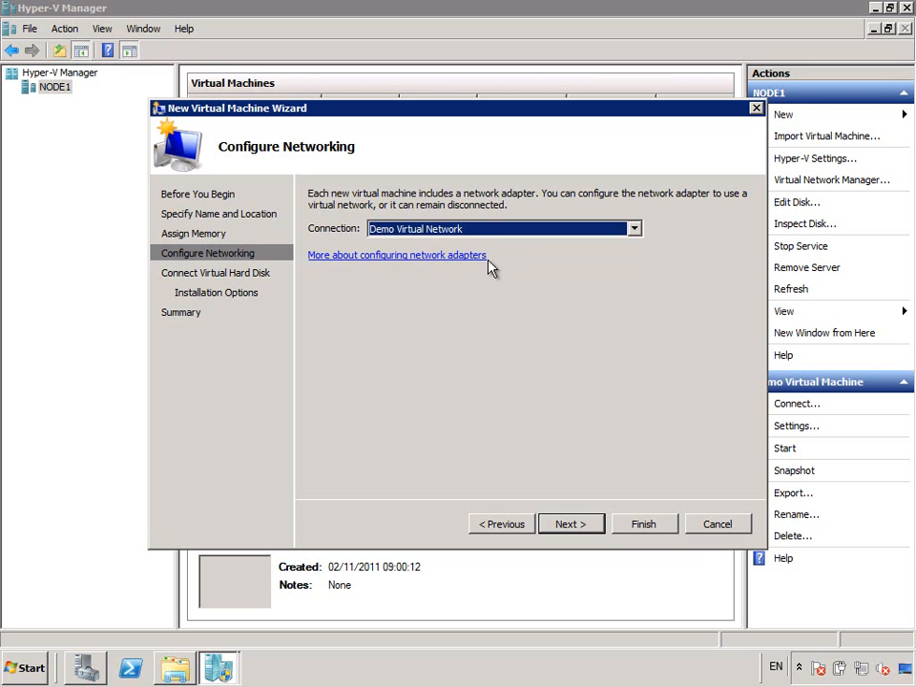
left_click(569, 524)
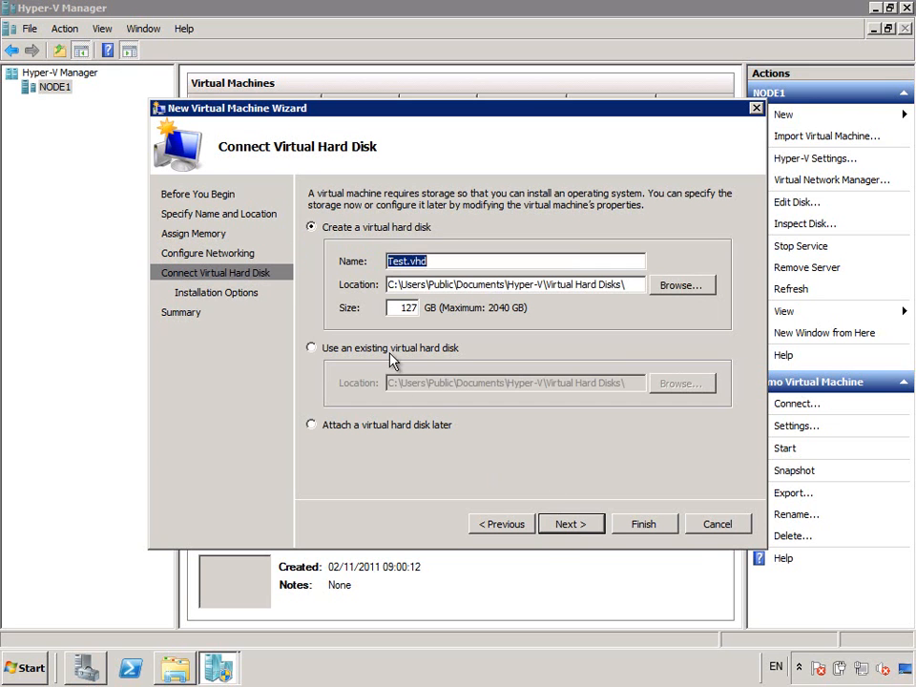
left_click(396, 352)
type("c:\\")
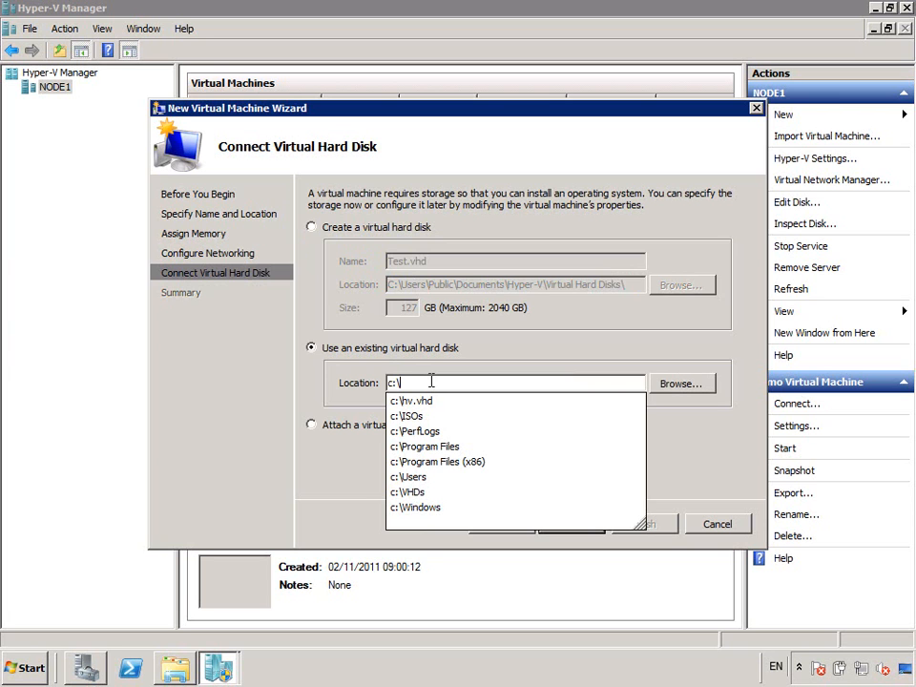
left_click(404, 492)
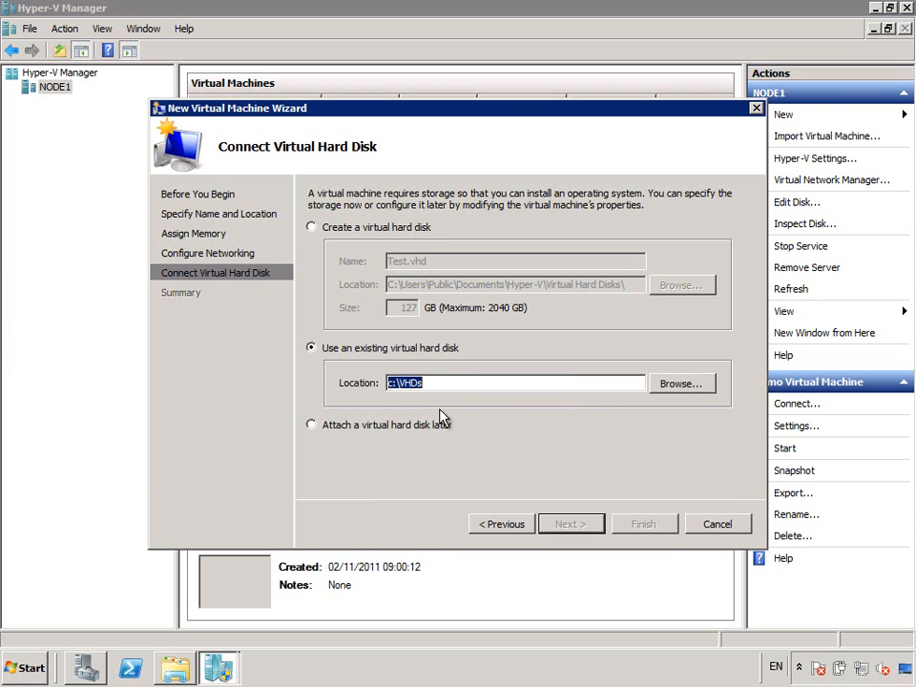
left_click(440, 384)
type("\\")
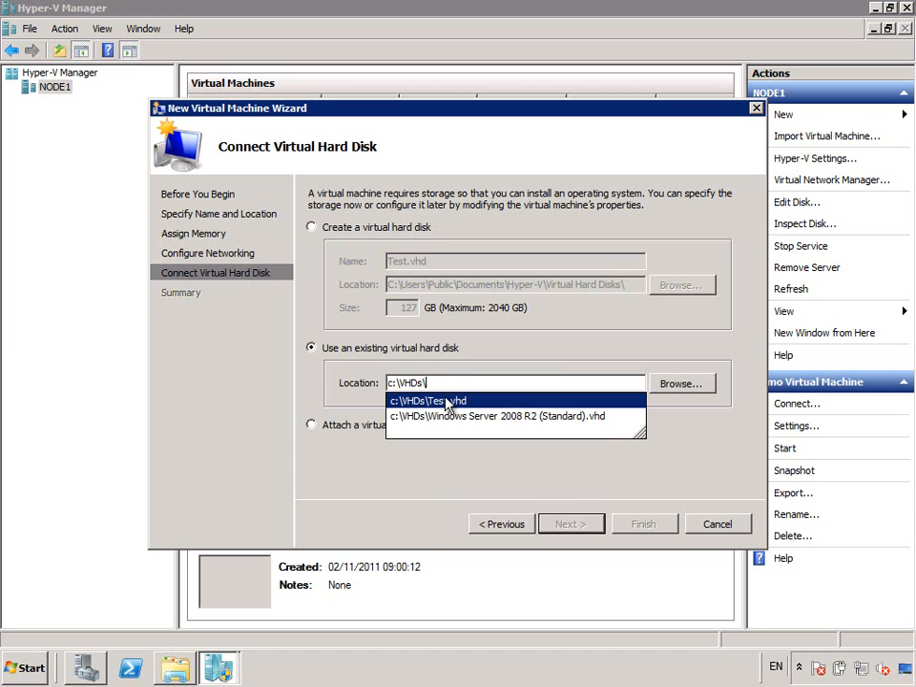
left_click(447, 403)
left_click(565, 525)
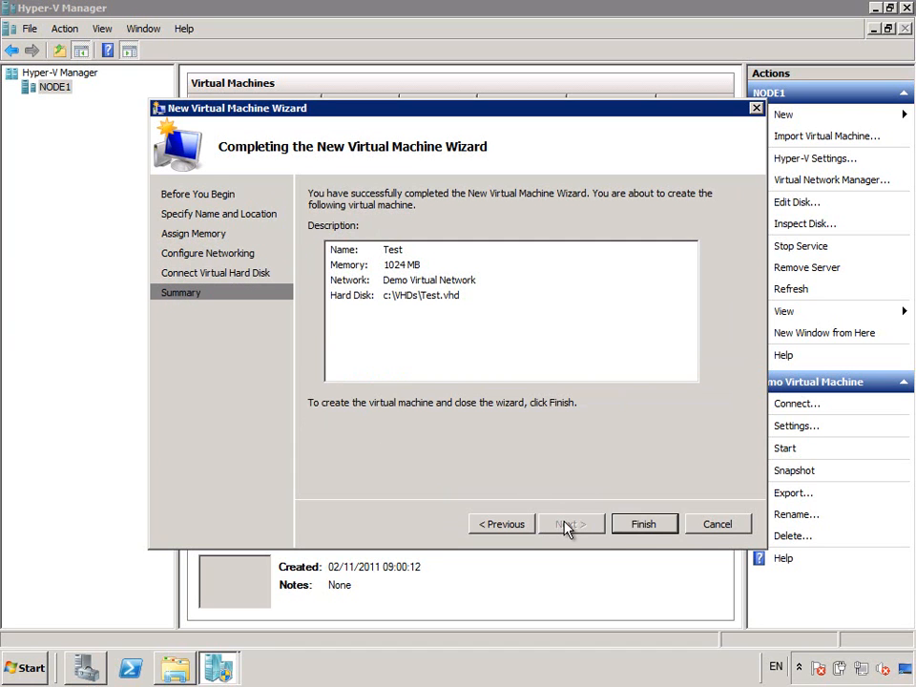
left_click(629, 531)
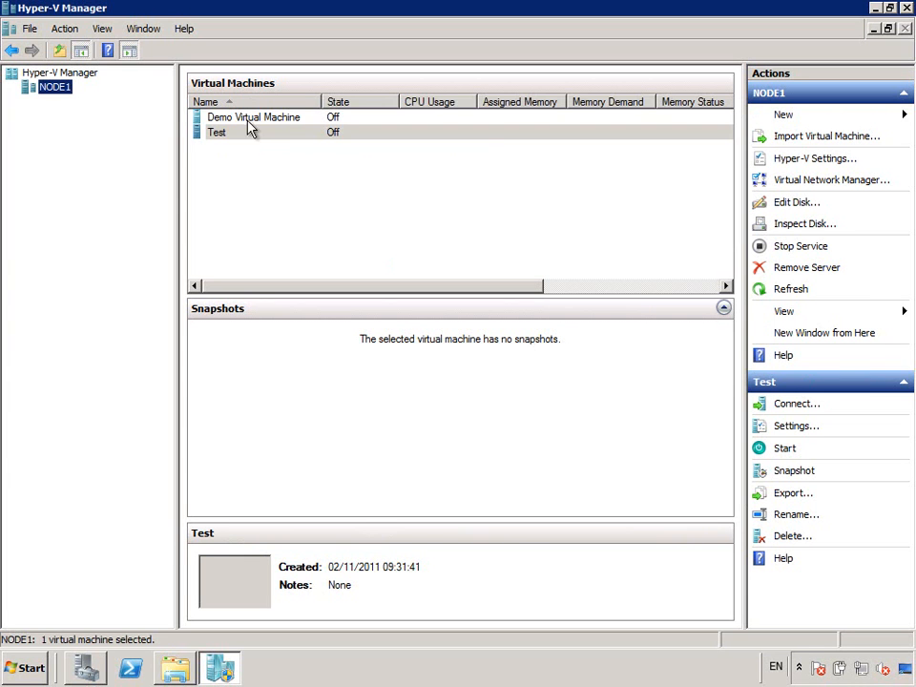
- Power on the Test VM in its console and accept the default region settings
double_click(247, 138)
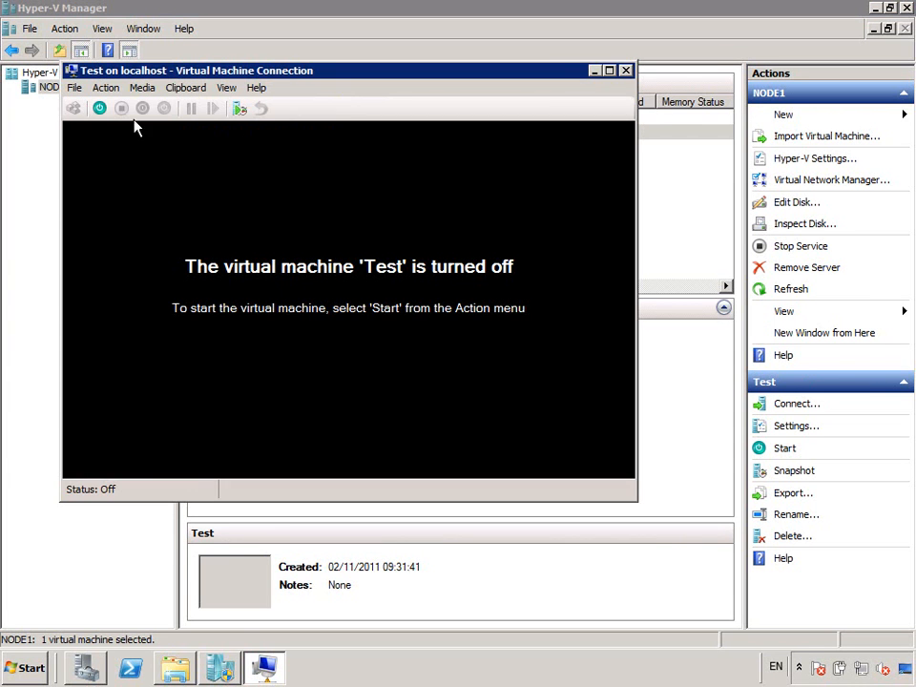
left_click(99, 108)
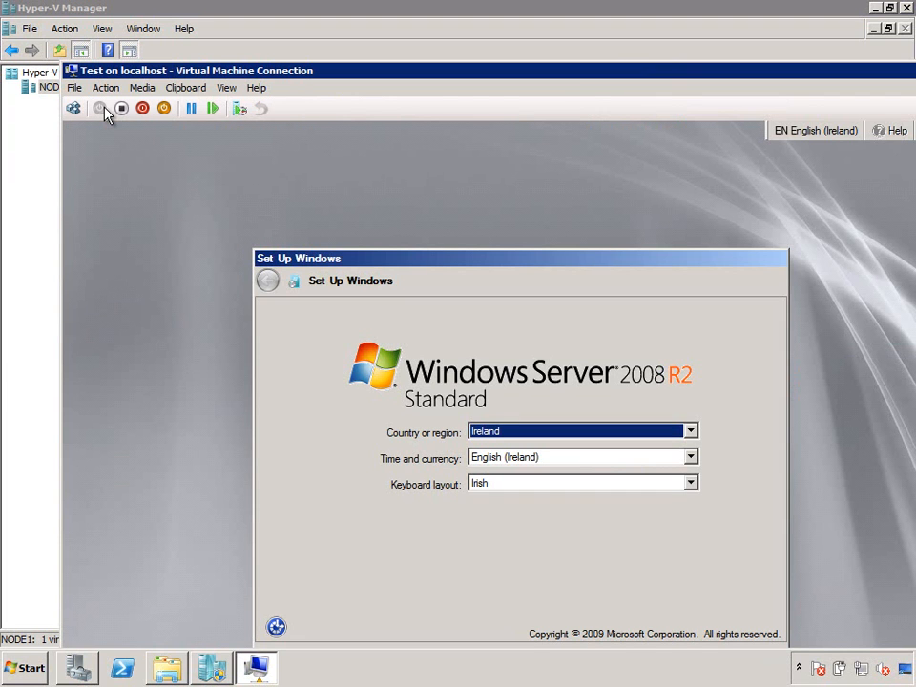
key("Return")
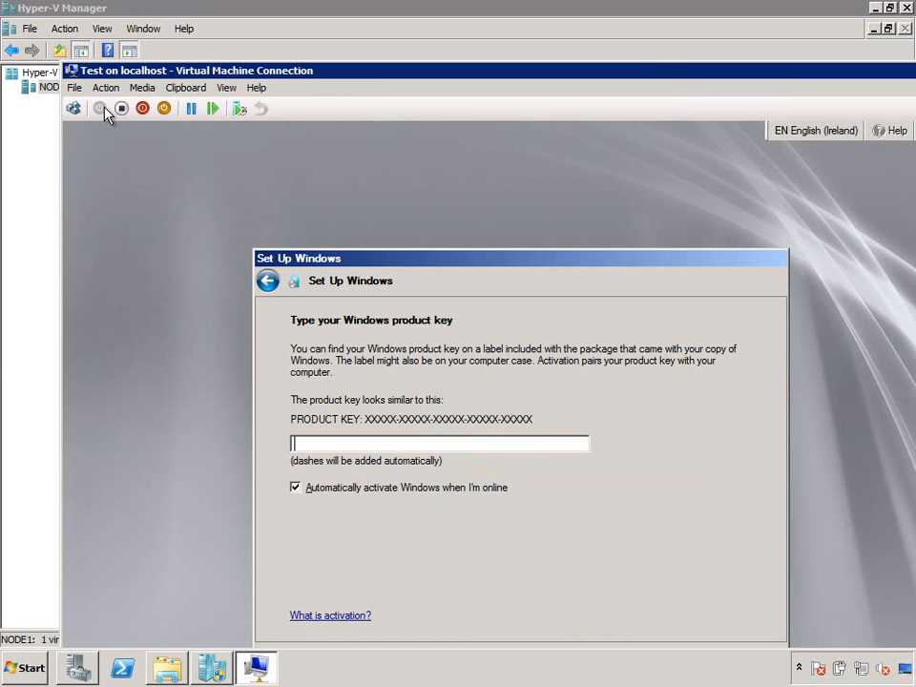
- Skip the product key, accept the licence terms, and start finalizing setup
left_click_drag(160, 76, 142, 32)
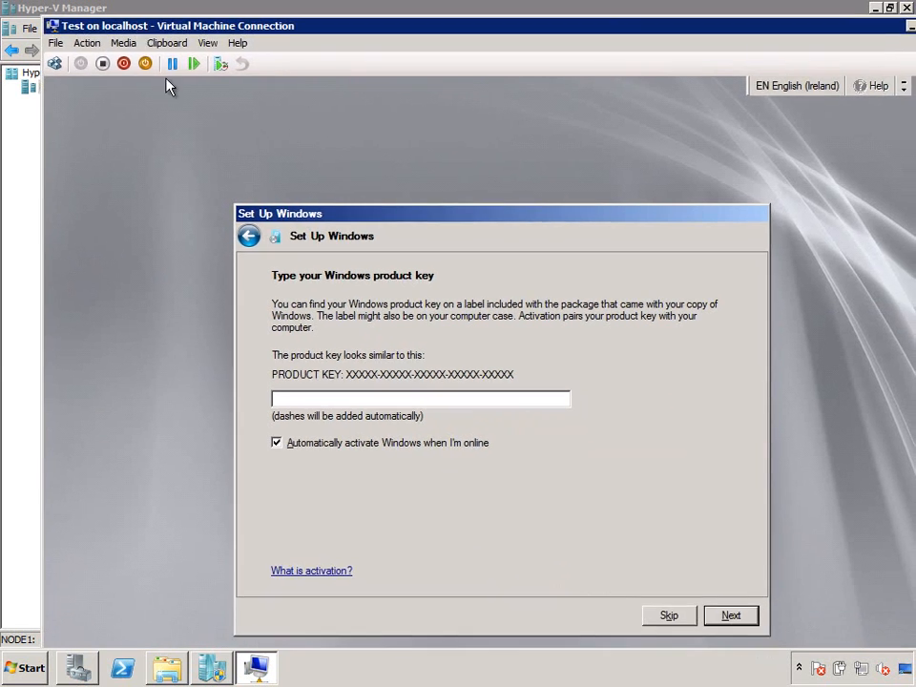
left_click(669, 616)
left_click(387, 557)
left_click(718, 618)
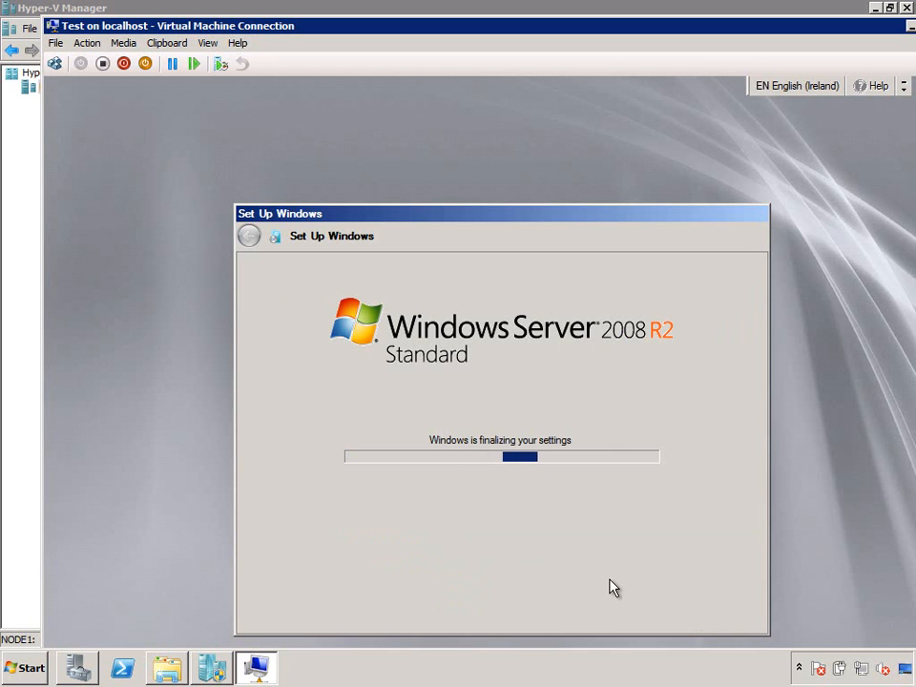